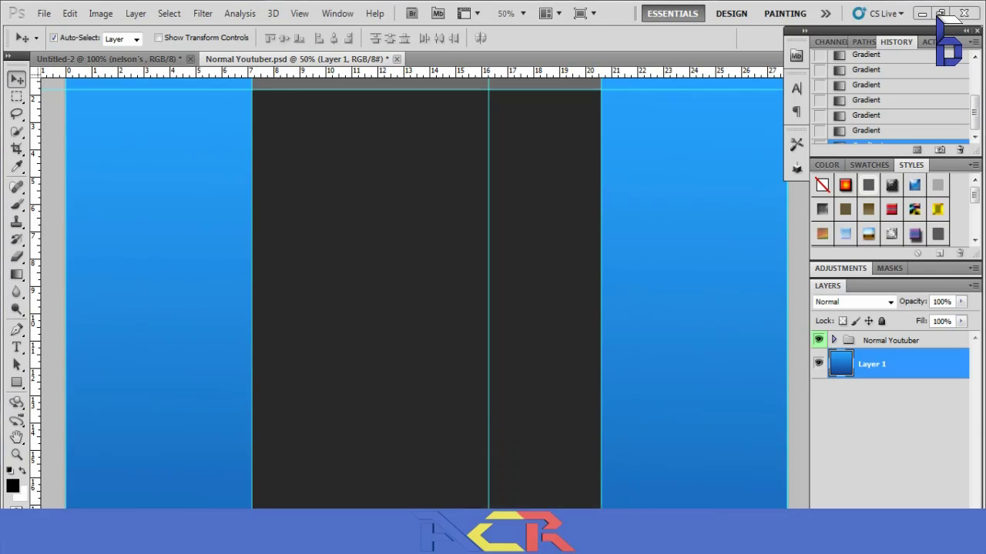
- Re-render the blue THEDUTCHATOM text in Cinema 4D, overwriting the previous render file
{"action": "left_click", "coordinate": [940, 13]}
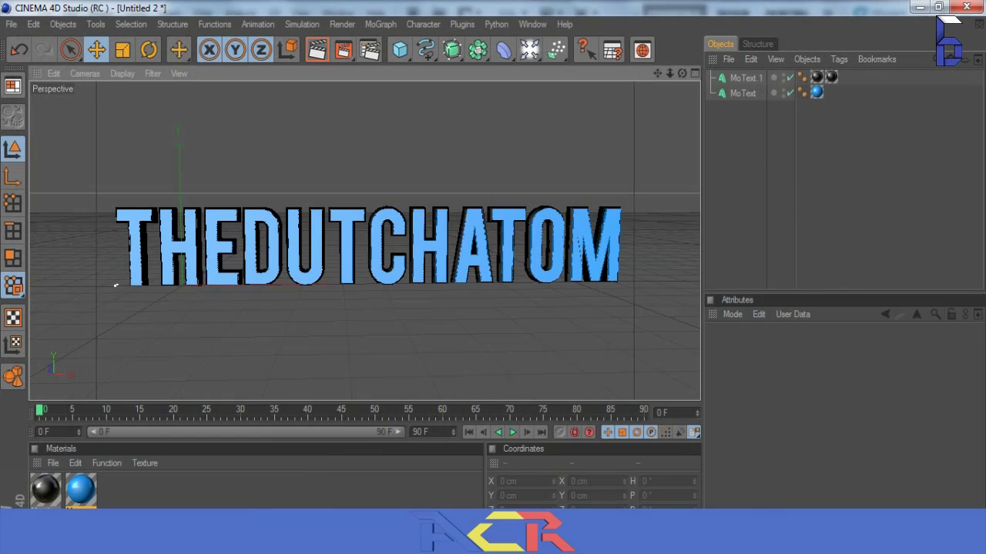
{"action": "key", "text": "ctrl+r"}
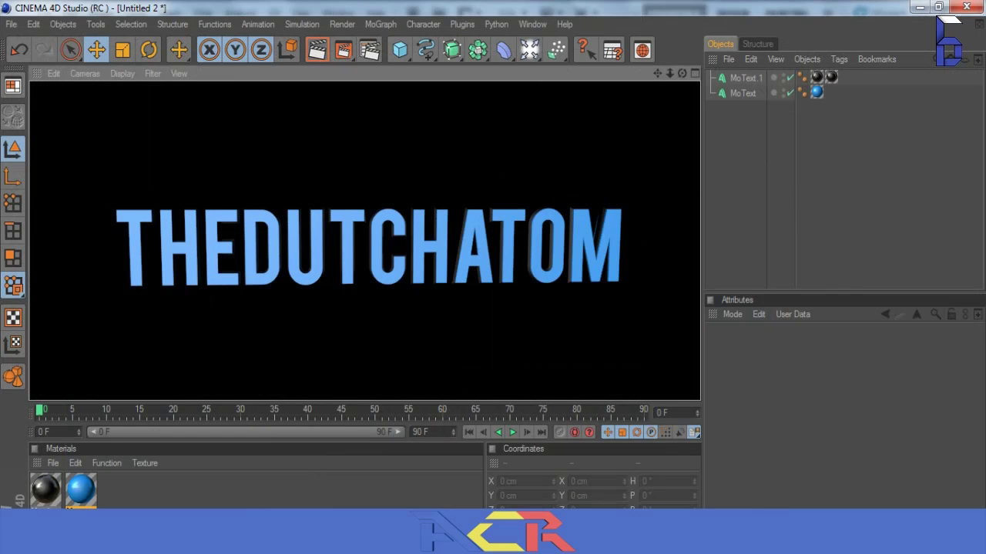
{"action": "key", "text": "shift+r"}
{"action": "key", "text": "Return"}
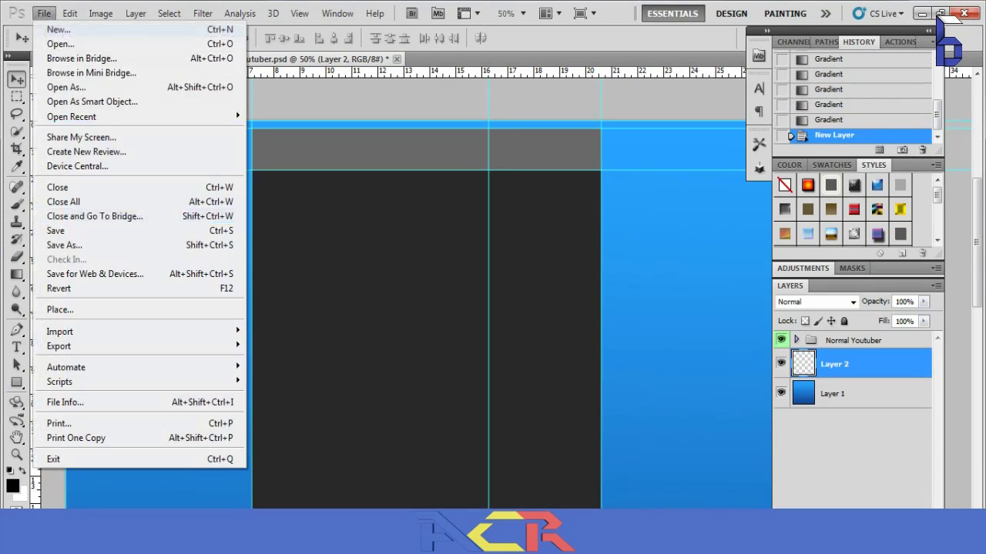
- Place the acr c4d text render from the Editing Stuff folder into the banner
{"action": "left_click", "coordinate": [60, 309]}
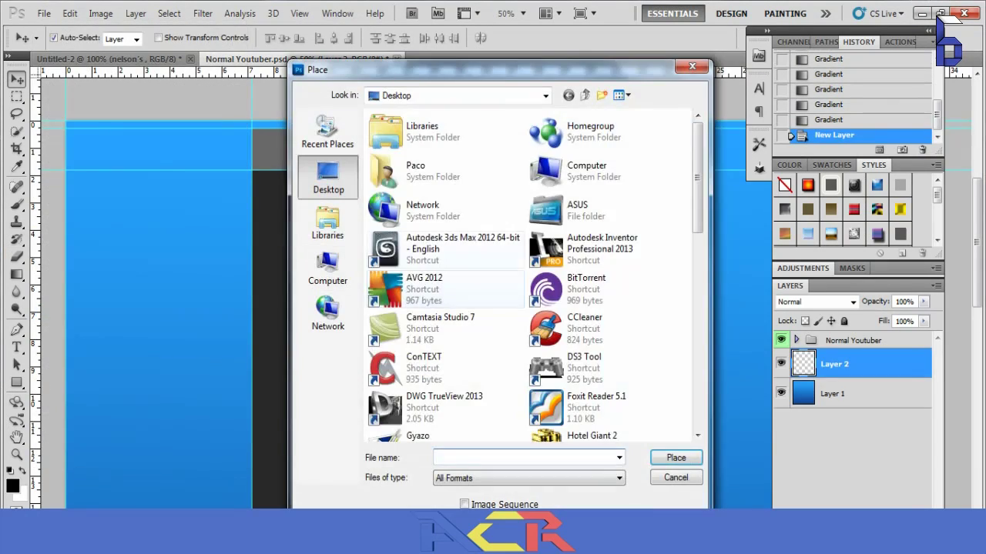
{"action": "scroll", "coordinate": [531, 270], "scroll_direction": "down", "scroll_amount": 5}
{"action": "scroll", "coordinate": [532, 269], "scroll_direction": "down", "scroll_amount": 3}
{"action": "double_click", "coordinate": [583, 378]}
{"action": "double_click", "coordinate": [390, 134]}
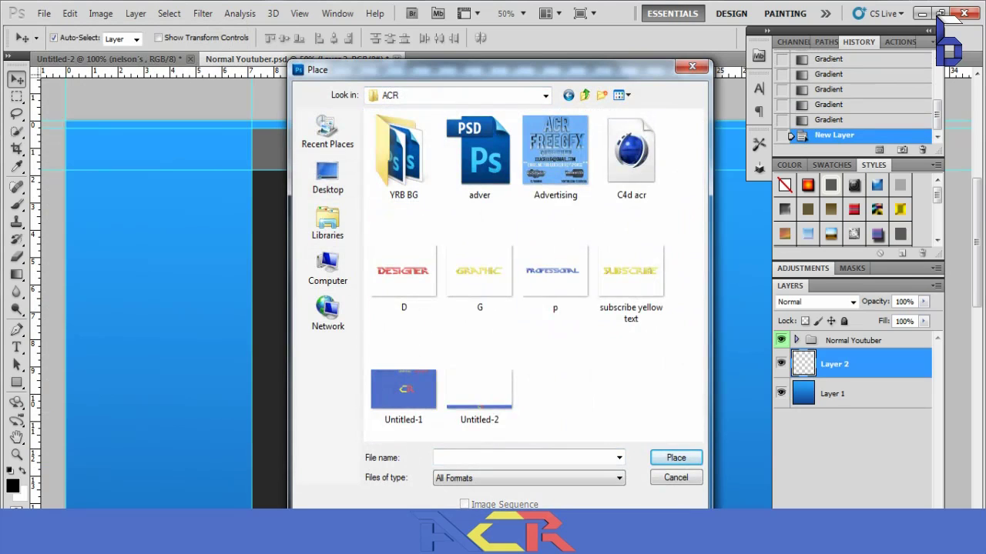
{"action": "left_click", "coordinate": [568, 95]}
{"action": "double_click", "coordinate": [403, 336]}
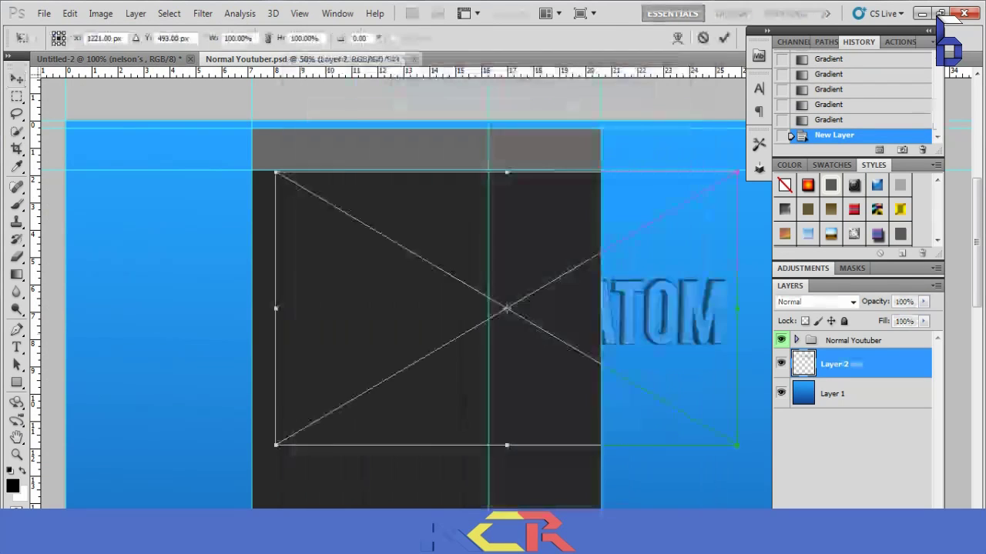
- Rotate the text -90°, scale it to about 33% and position it top-left
{"action": "left_click_drag", "start_coordinate": [506, 308], "coordinate": [305, 265]}
{"action": "left_click_drag", "start_coordinate": [343, 37], "coordinate": [362, 38]}
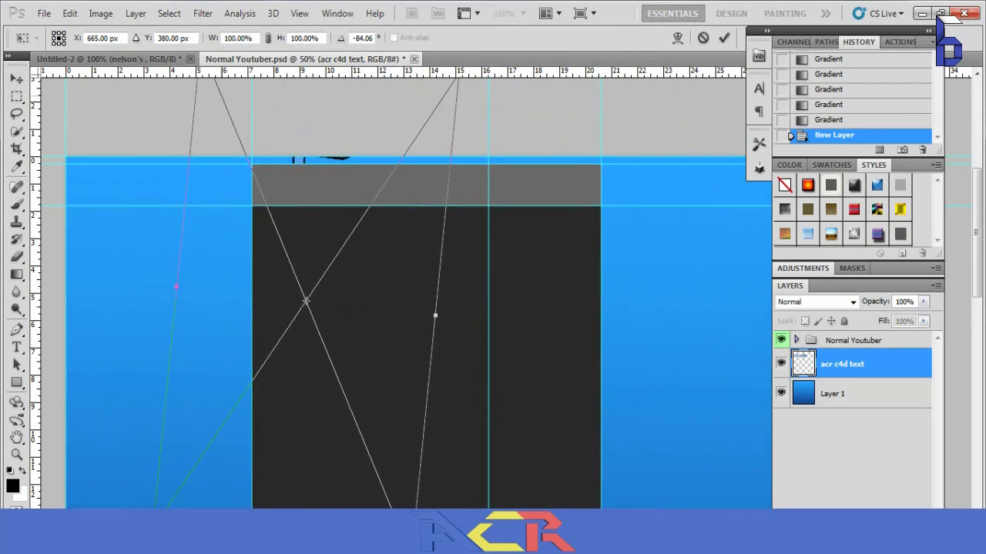
{"action": "scroll", "coordinate": [408, 293], "scroll_direction": "down", "scroll_amount": 1}
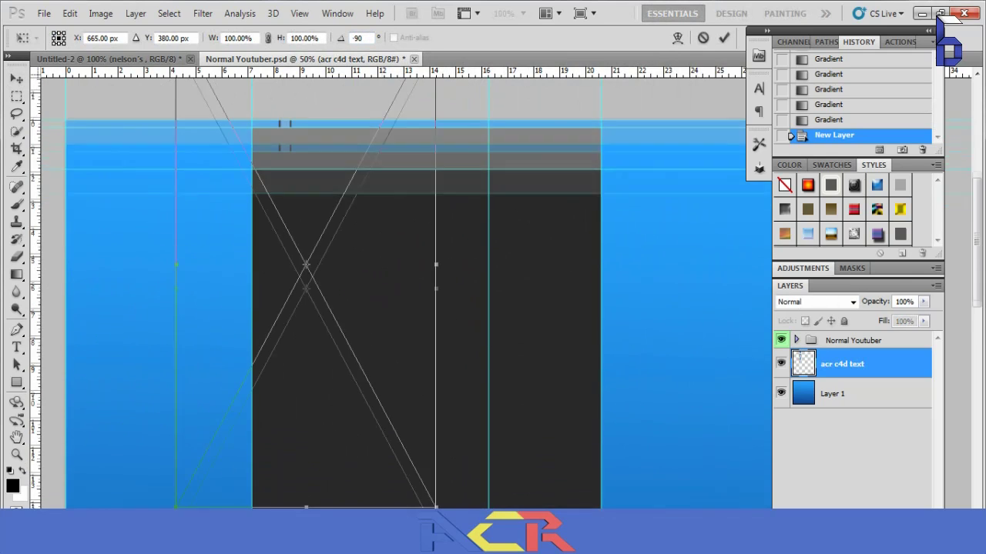
{"action": "scroll", "coordinate": [409, 293], "scroll_direction": "down", "scroll_amount": 2}
{"action": "left_click_drag", "start_coordinate": [176, 444], "coordinate": [236, 334]}
{"action": "left_click_drag", "start_coordinate": [334, 231], "coordinate": [203, 341]}
{"action": "left_click_drag", "start_coordinate": [122, 414], "coordinate": [227, 247]}
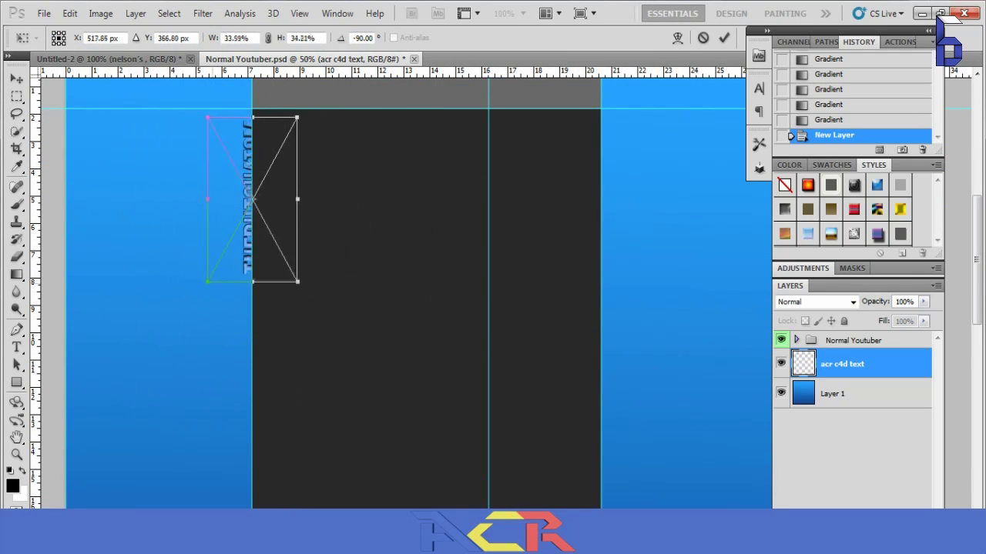
{"action": "left_click_drag", "start_coordinate": [254, 196], "coordinate": [237, 187]}
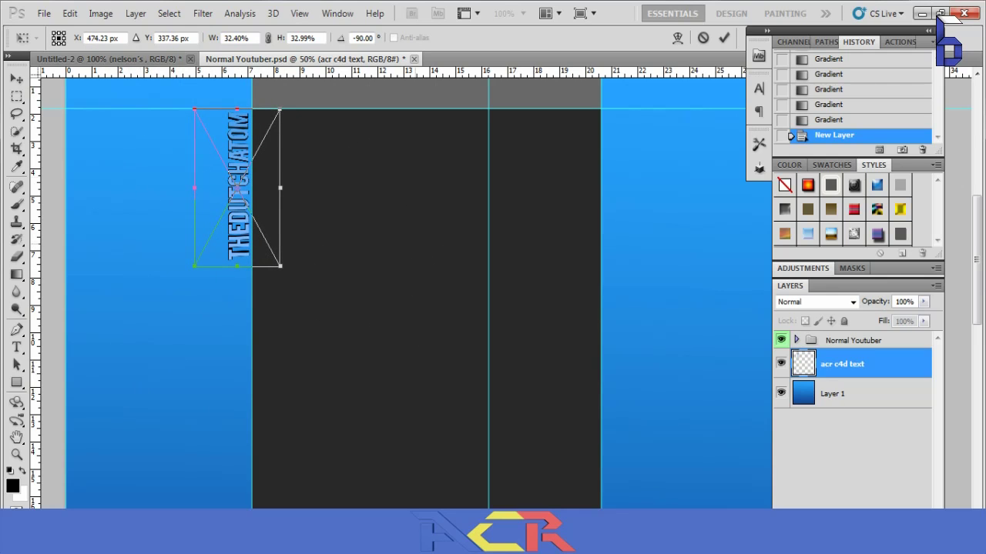
{"action": "key", "text": "Return"}
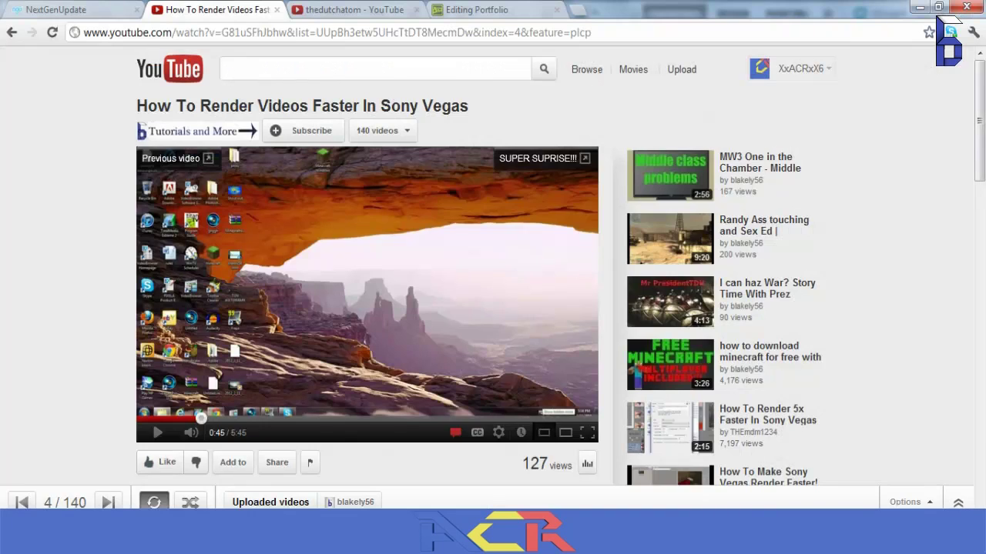
- Search Google for 'smoke png' and browse the results
{"action": "type", "text": "smoke on"}
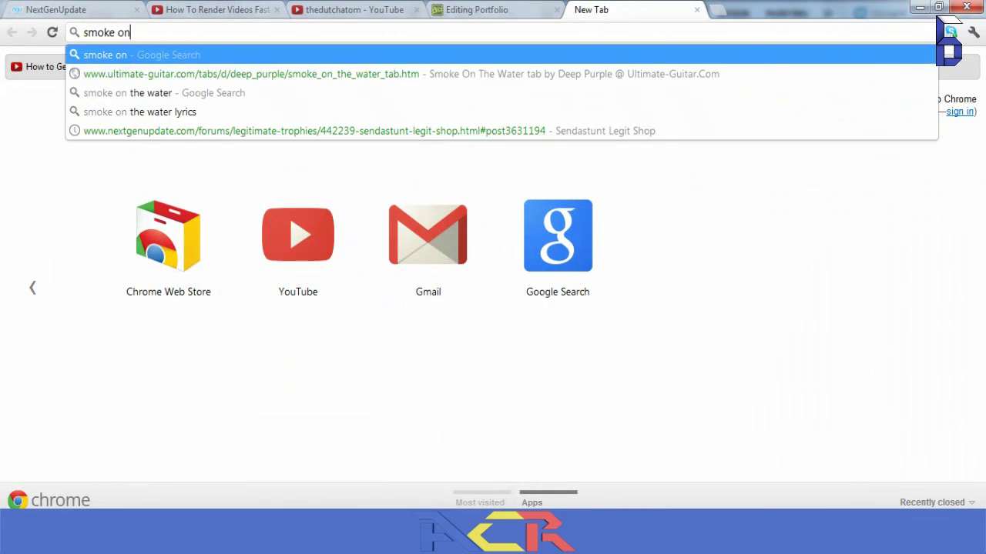
{"action": "type", "text": "png"}
{"action": "key", "text": "Return"}
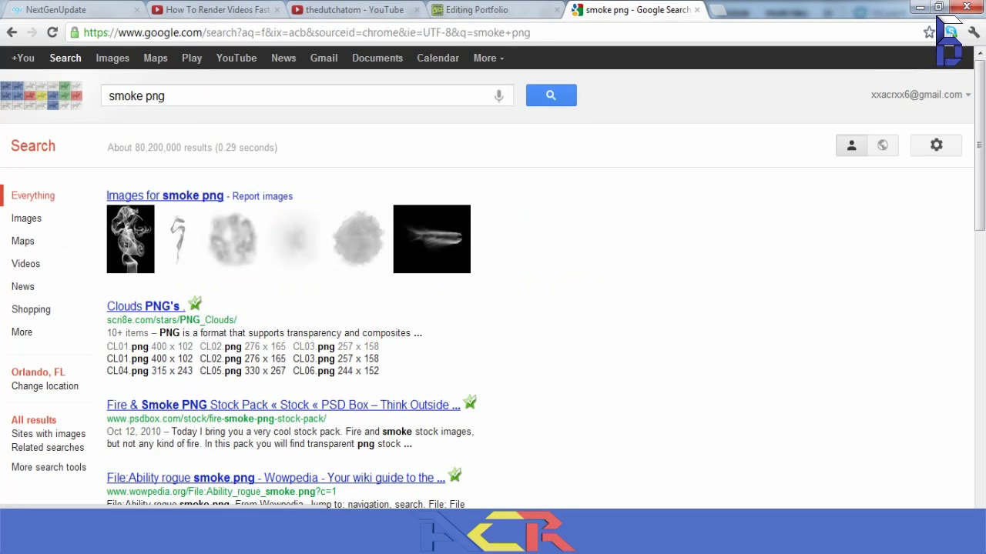
{"action": "left_click", "coordinate": [26, 218]}
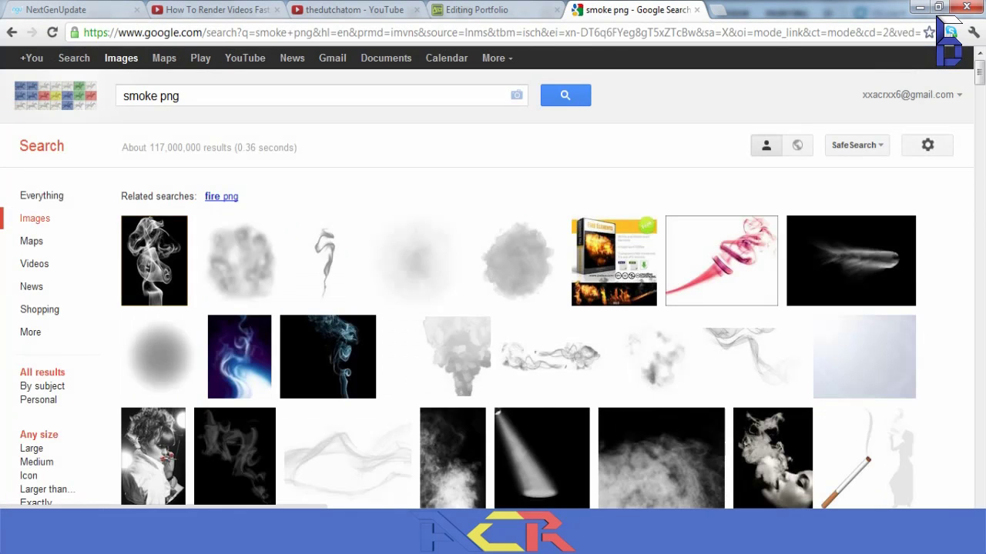
{"action": "scroll", "coordinate": [416, 339], "scroll_direction": "down", "scroll_amount": 3}
{"action": "scroll", "coordinate": [493, 277], "scroll_direction": "up", "scroll_amount": 3}
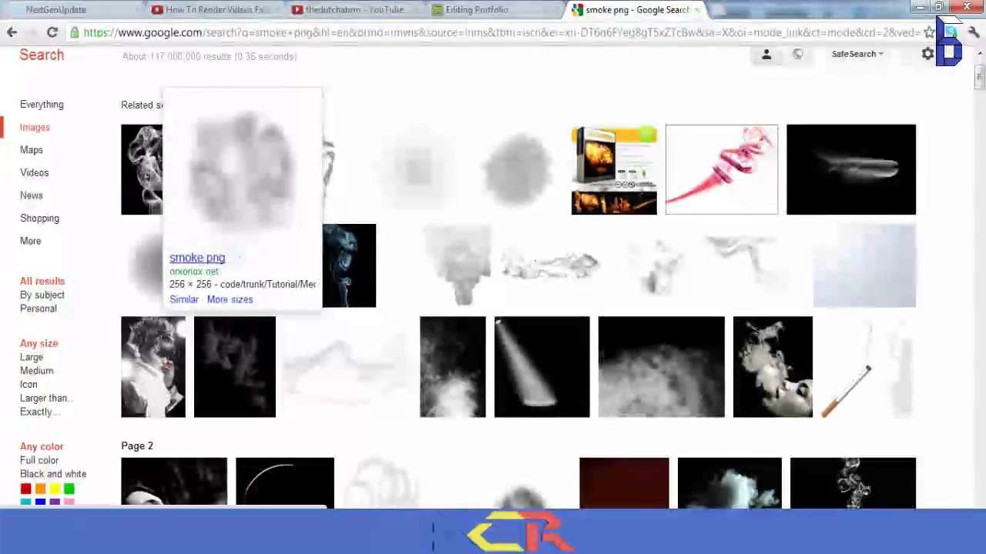
{"action": "key", "text": "alt+Left"}
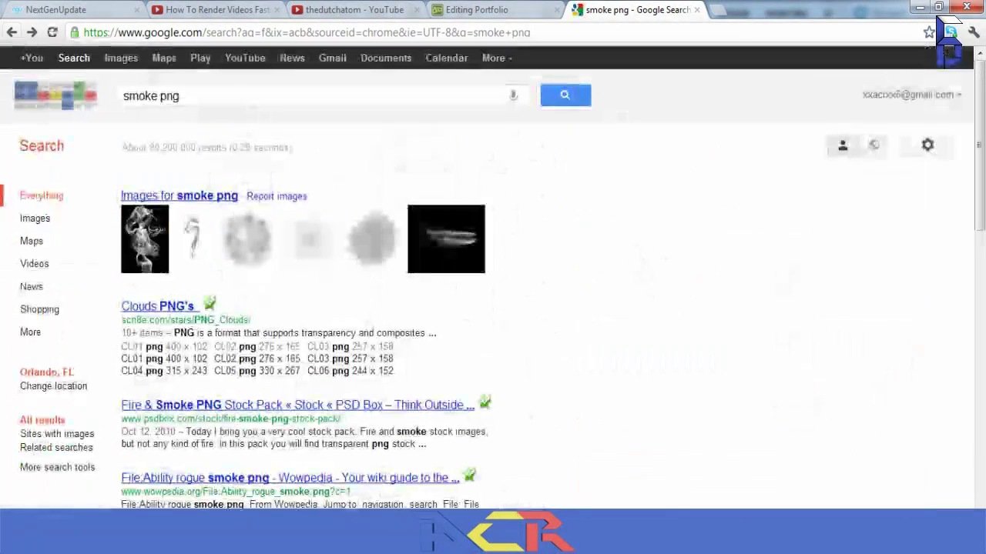
- Open the Clouds PNG's site and save CL04.png to the computer
{"action": "left_click", "coordinate": [157, 306]}
{"action": "scroll", "coordinate": [493, 277], "scroll_direction": "down", "scroll_amount": 5}
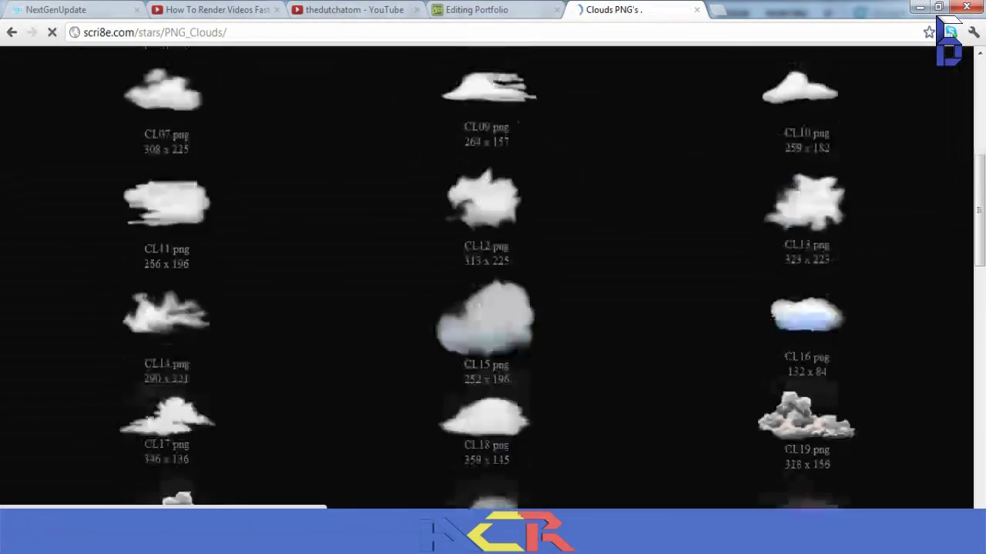
{"action": "scroll", "coordinate": [493, 277], "scroll_direction": "down", "scroll_amount": 4}
{"action": "scroll", "coordinate": [493, 277], "scroll_direction": "up", "scroll_amount": 10}
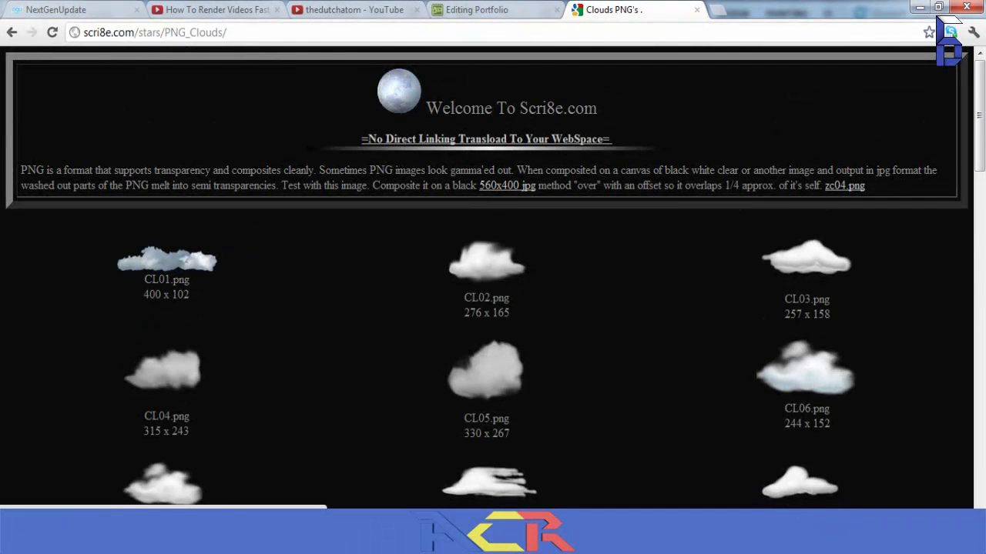
{"action": "left_click", "coordinate": [169, 408]}
{"action": "right_click", "coordinate": [127, 152]}
{"action": "left_click", "coordinate": [178, 162]}
{"action": "key", "text": "Return"}
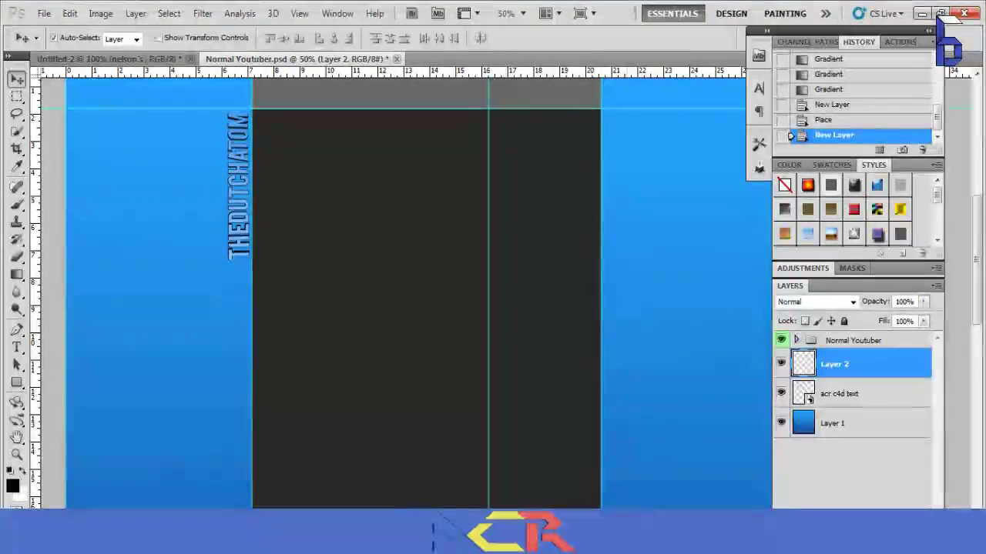
- Place the CL04 cloud image from the Desktop into the banner
{"action": "left_click", "coordinate": [60, 310]}
{"action": "left_click", "coordinate": [328, 177]}
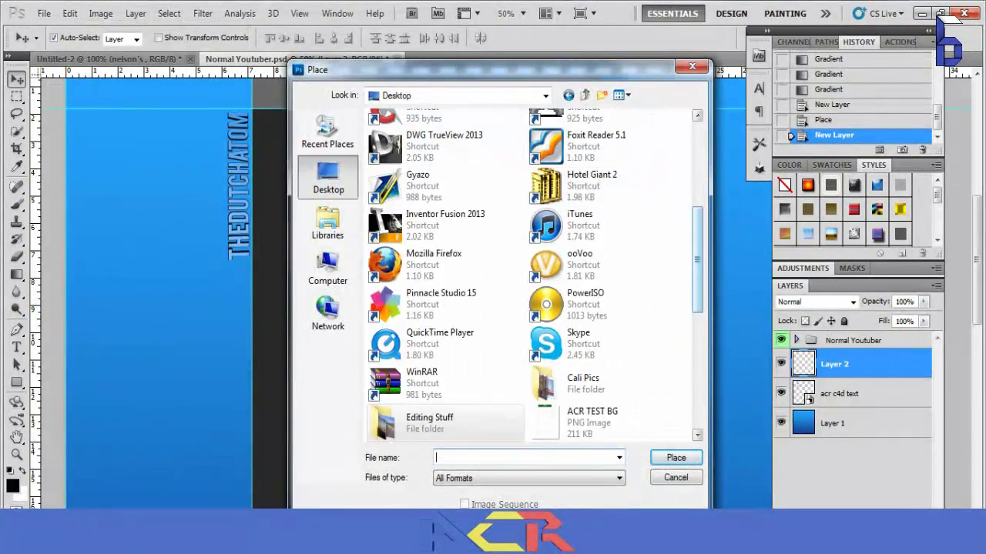
{"action": "scroll", "coordinate": [531, 270], "scroll_direction": "down", "scroll_amount": 5}
{"action": "double_click", "coordinate": [545, 184]}
- Rotate the cloud -90° and stretch it behind the vertical THEDUTCHATOM text
{"action": "left_click_drag", "start_coordinate": [506, 297], "coordinate": [185, 243]}
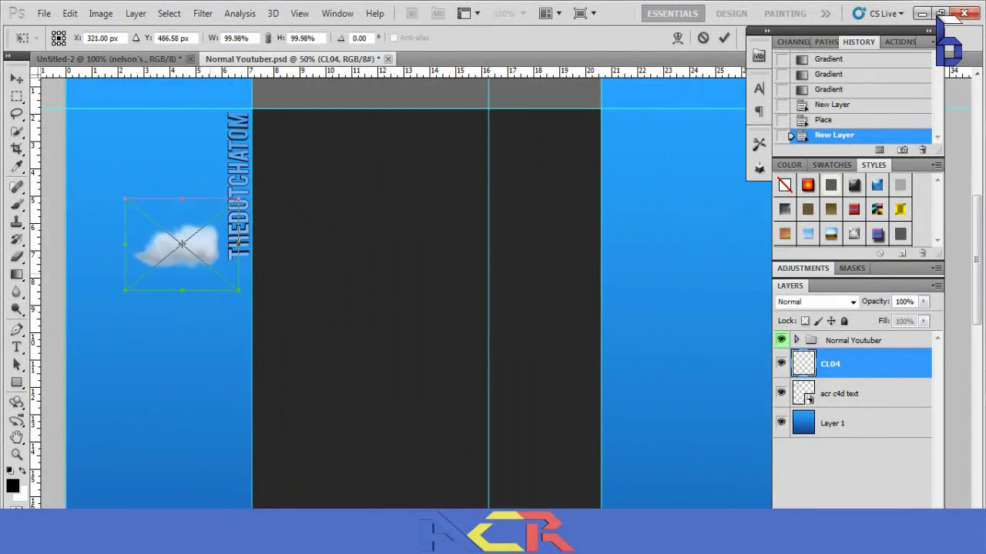
{"action": "mouse_move", "coordinate": [250, 296]}
{"action": "left_mouse_down"}
{"action": "mouse_move", "coordinate": [260, 238]}
{"action": "mouse_move", "coordinate": [240, 206]}
{"action": "left_mouse_up"}
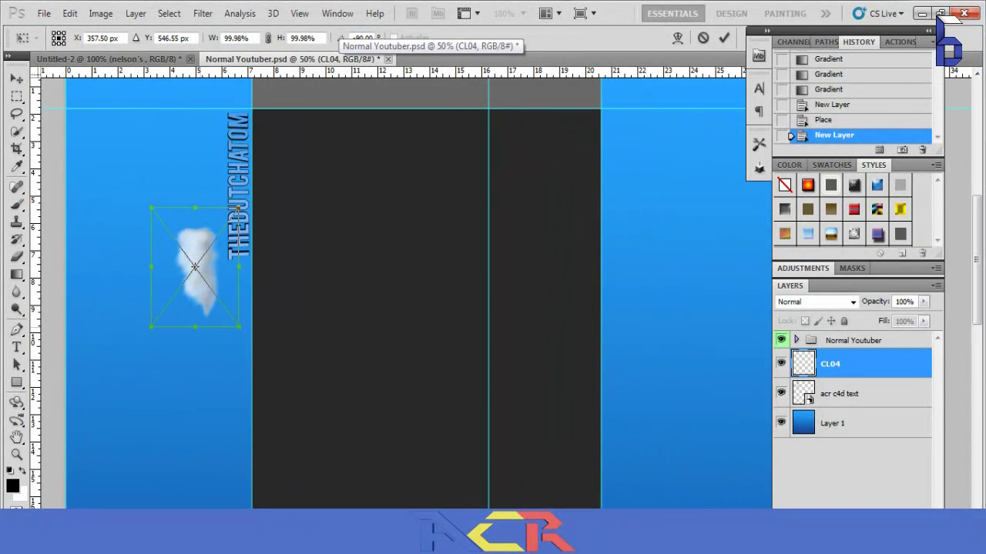
{"action": "left_click_drag", "start_coordinate": [195, 328], "coordinate": [195, 408]}
{"action": "left_click_drag", "start_coordinate": [196, 308], "coordinate": [240, 252]}
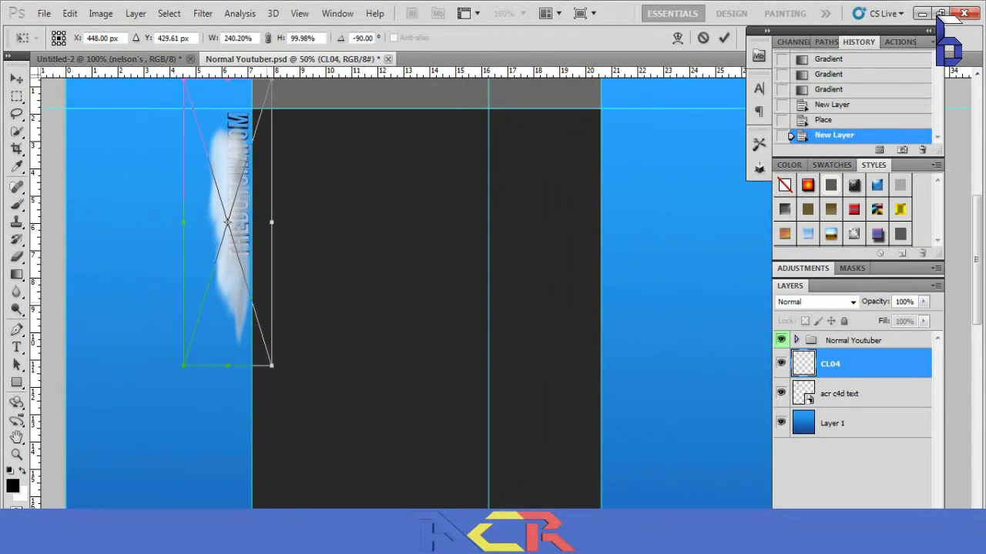
{"action": "left_click_drag", "start_coordinate": [239, 352], "coordinate": [239, 285]}
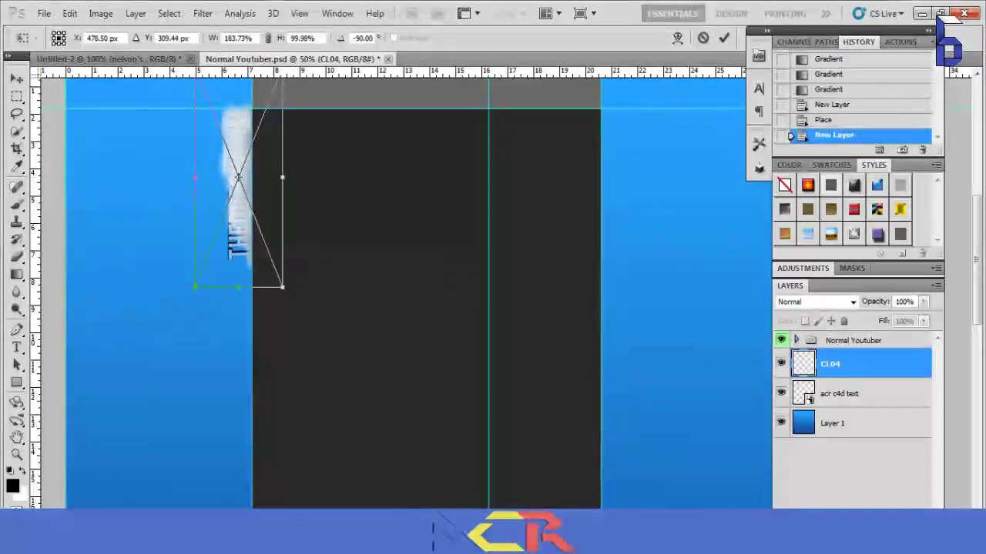
{"action": "key", "text": "Return"}
- Move CL04 below acr c4d text, rasterize both layers and fade CL04 to 38% opacity
{"action": "left_click_drag", "start_coordinate": [863, 363], "coordinate": [862, 416]}
{"action": "right_click", "coordinate": [849, 363]}
{"action": "left_click", "coordinate": [733, 311]}
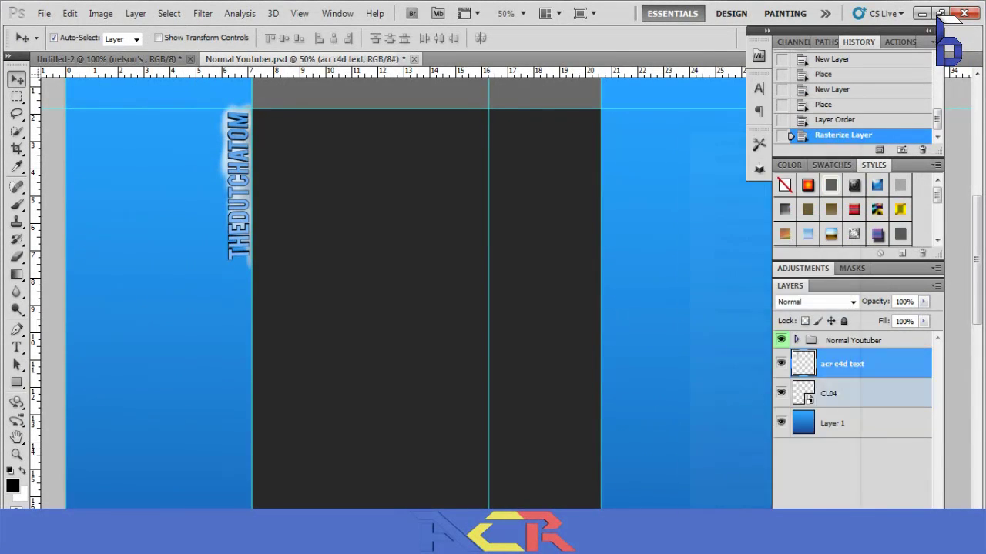
{"action": "right_click", "coordinate": [828, 394]}
{"action": "left_click", "coordinate": [732, 311]}
{"action": "left_click", "coordinate": [841, 363]}
{"action": "left_click_drag", "start_coordinate": [924, 301], "coordinate": [883, 316]}
{"action": "left_click", "coordinate": [847, 393]}
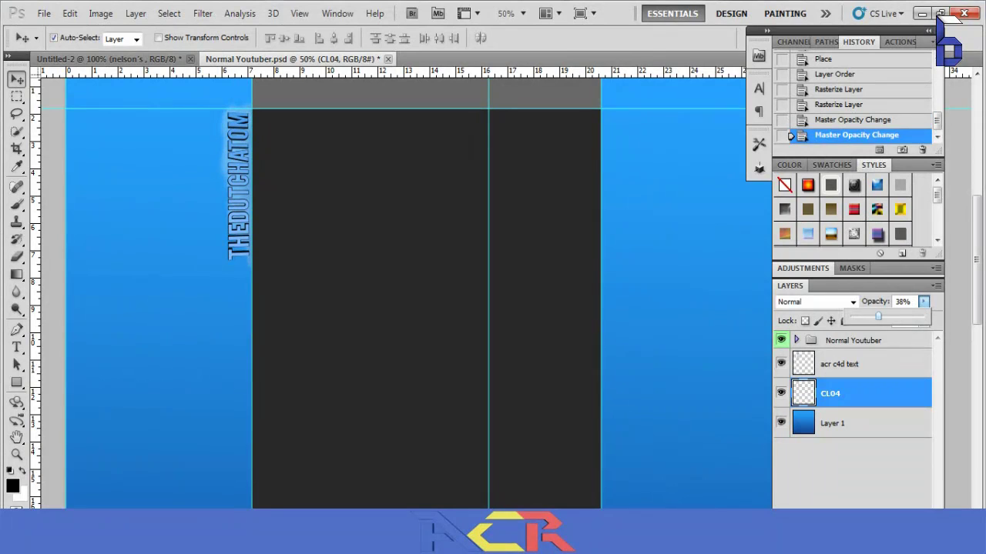
{"action": "key", "text": "ctrl+shift+alt+n"}
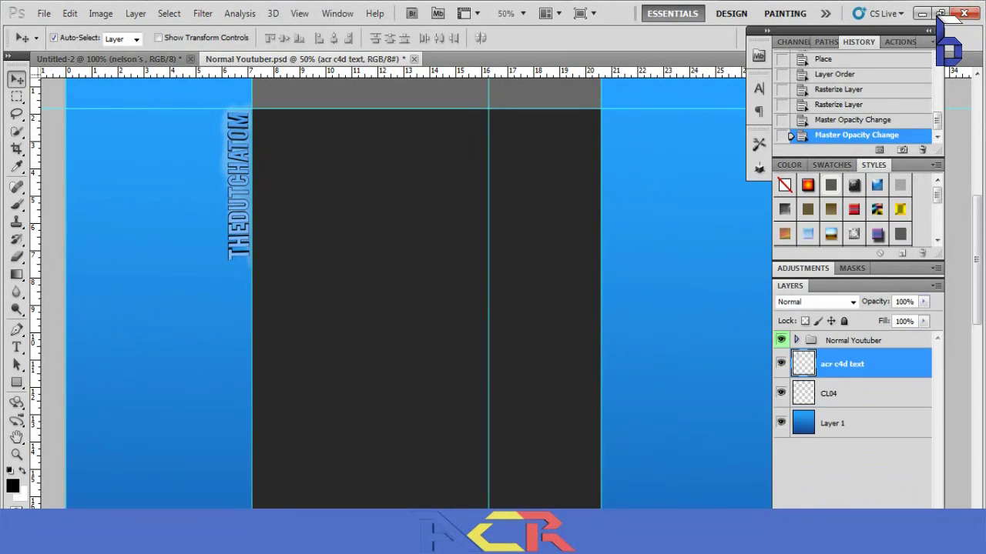
- Paint a white stroke over the THEDUTCHATOM text with a smaller brush on Layer 2
{"action": "key", "text": "b"}
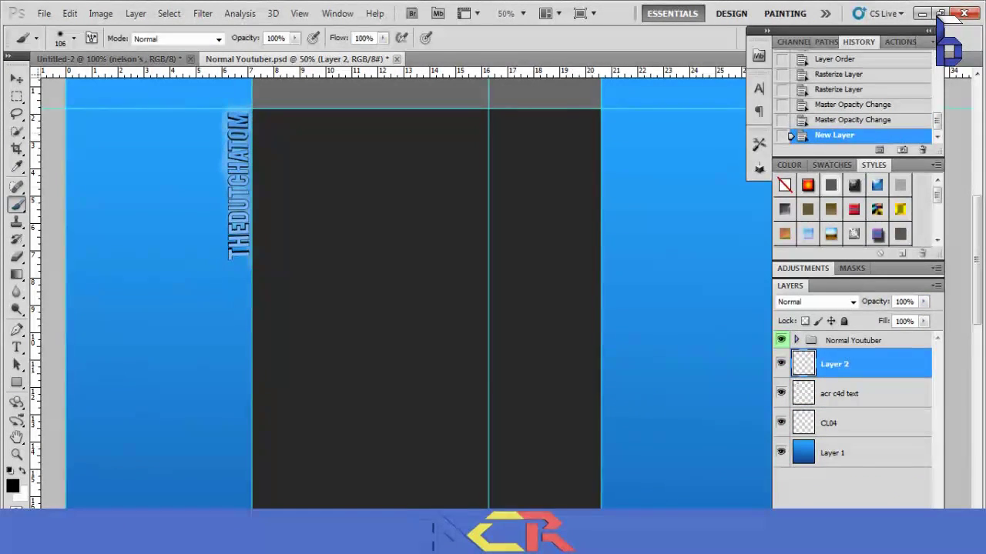
{"action": "left_click", "coordinate": [74, 38]}
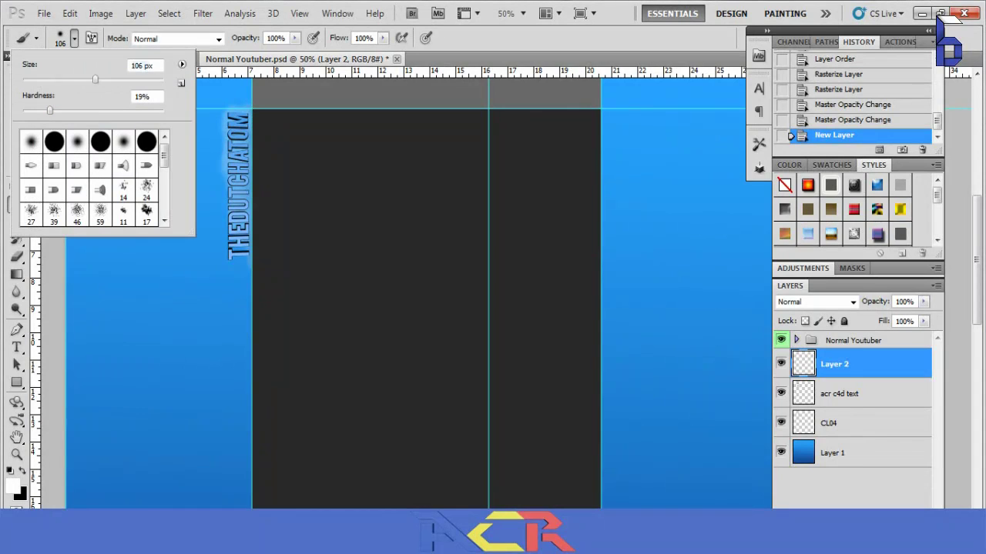
{"action": "key", "text": "Return"}
{"action": "left_click_drag", "start_coordinate": [244, 110], "coordinate": [245, 133]}
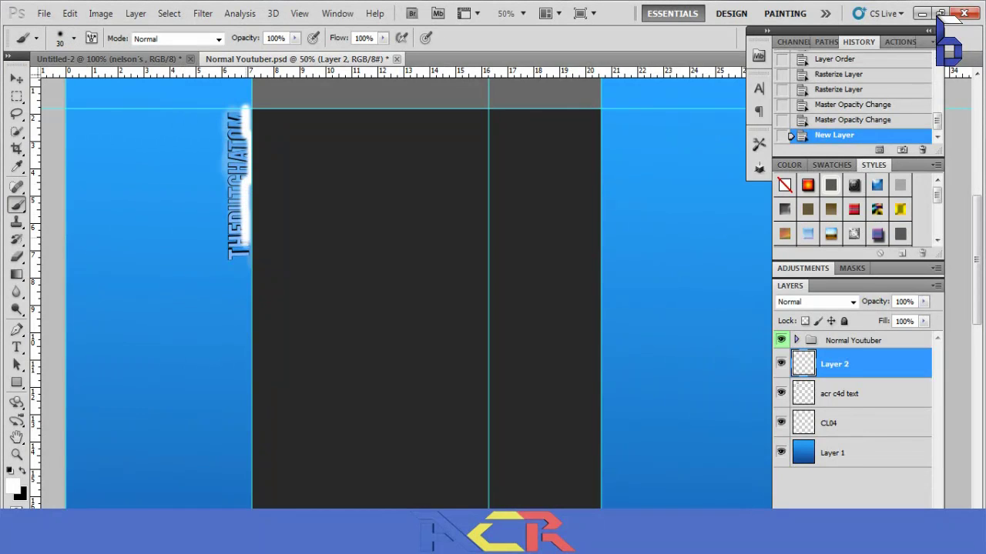
- Clip the white highlight to the text at 51% opacity and merge it into acr c4d text
{"action": "right_click", "coordinate": [858, 364]}
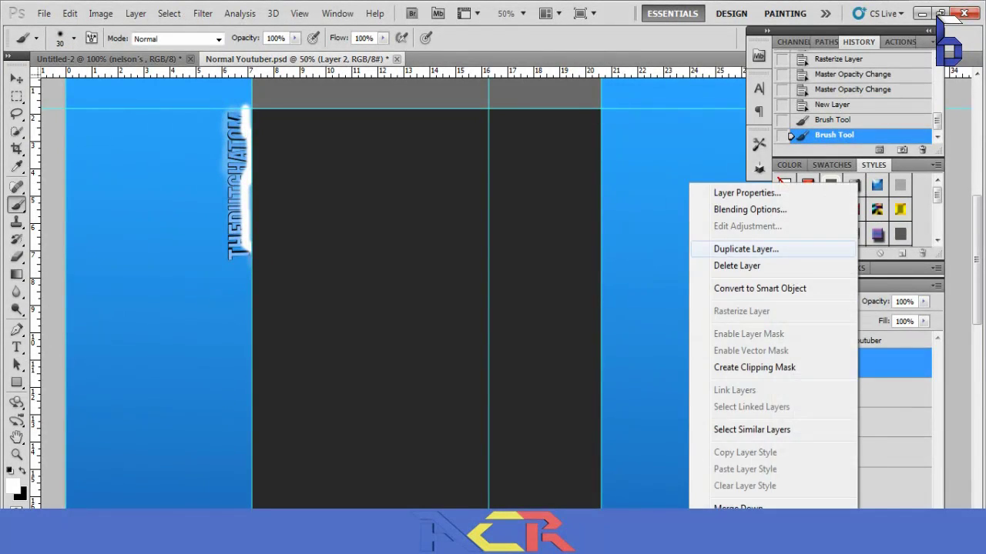
{"action": "left_click", "coordinate": [753, 367]}
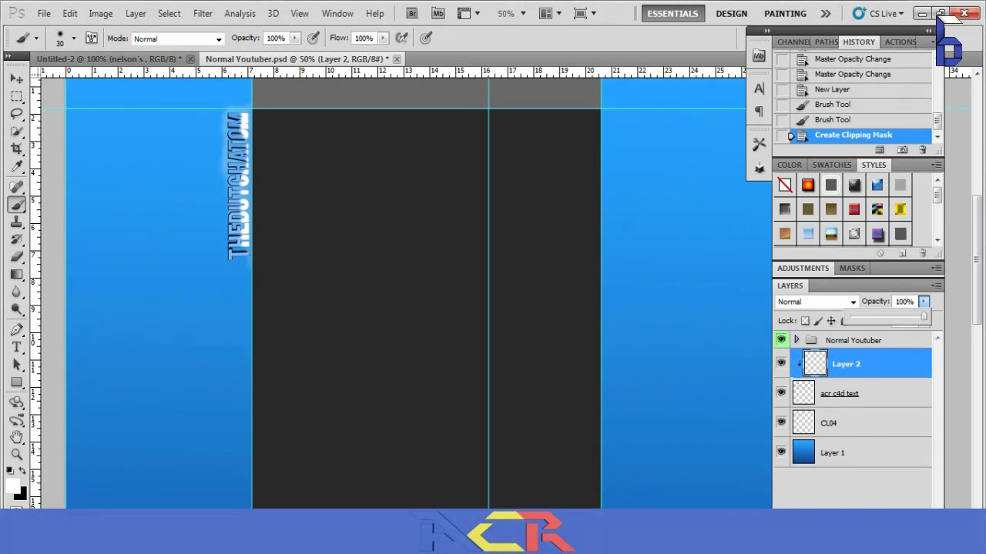
{"action": "left_click_drag", "start_coordinate": [923, 316], "coordinate": [889, 317]}
{"action": "key", "text": "ctrl+alt+z"}
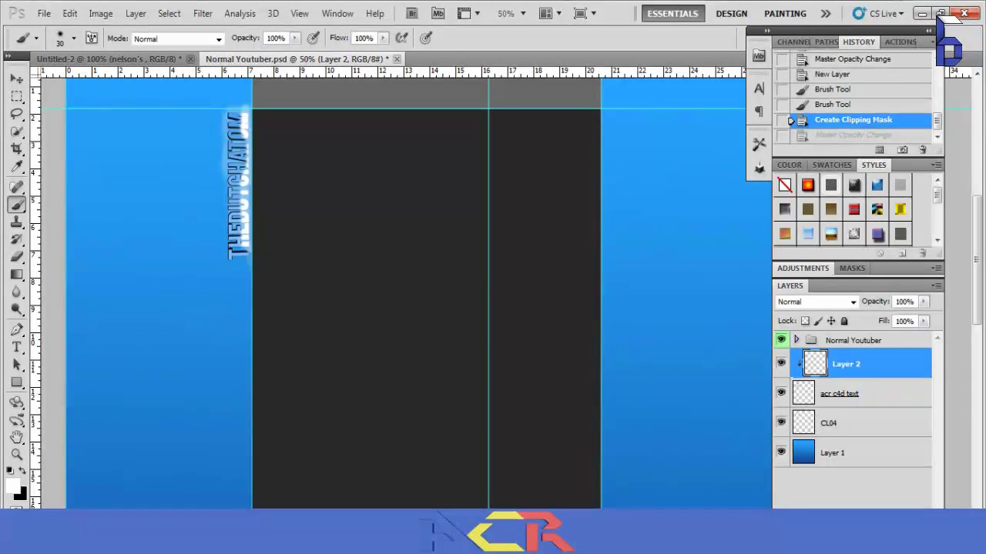
{"action": "key", "text": "ctrl+alt+z"}
{"action": "key", "text": "ctrl+alt+z"}
{"action": "key", "text": "ctrl+alt+z"}
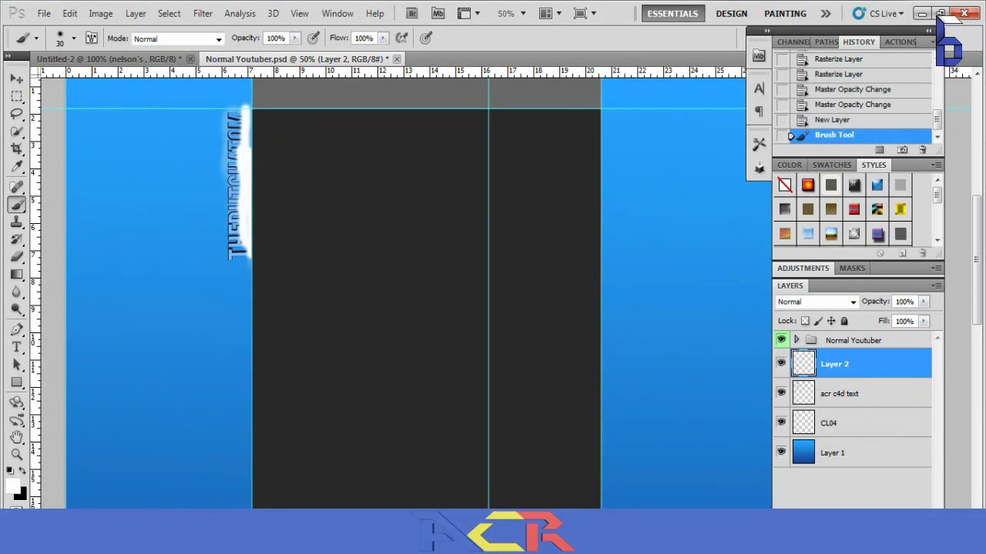
{"action": "right_click", "coordinate": [863, 365]}
{"action": "left_click", "coordinate": [754, 365]}
{"action": "left_click_drag", "start_coordinate": [923, 316], "coordinate": [887, 316]}
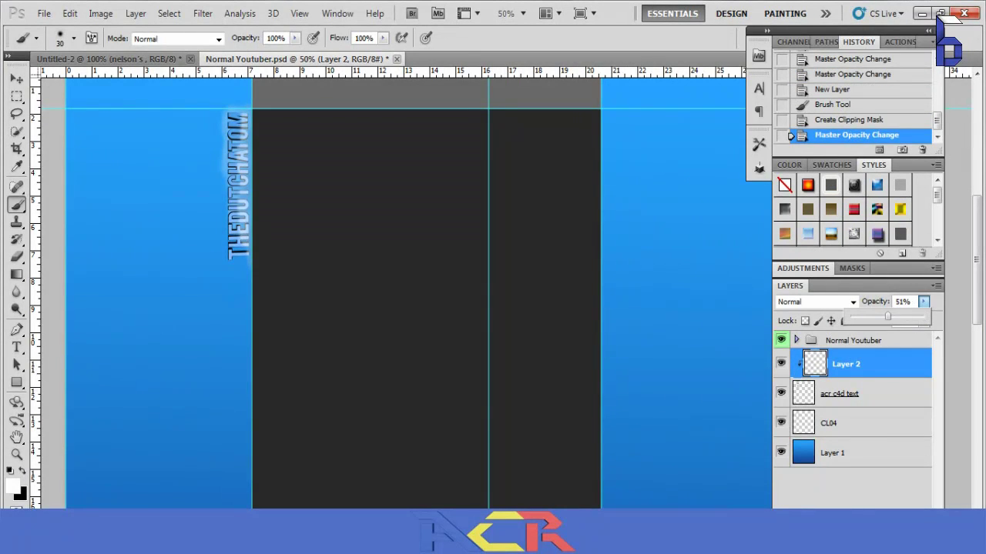
{"action": "right_click", "coordinate": [870, 364]}
{"action": "left_click", "coordinate": [763, 505]}
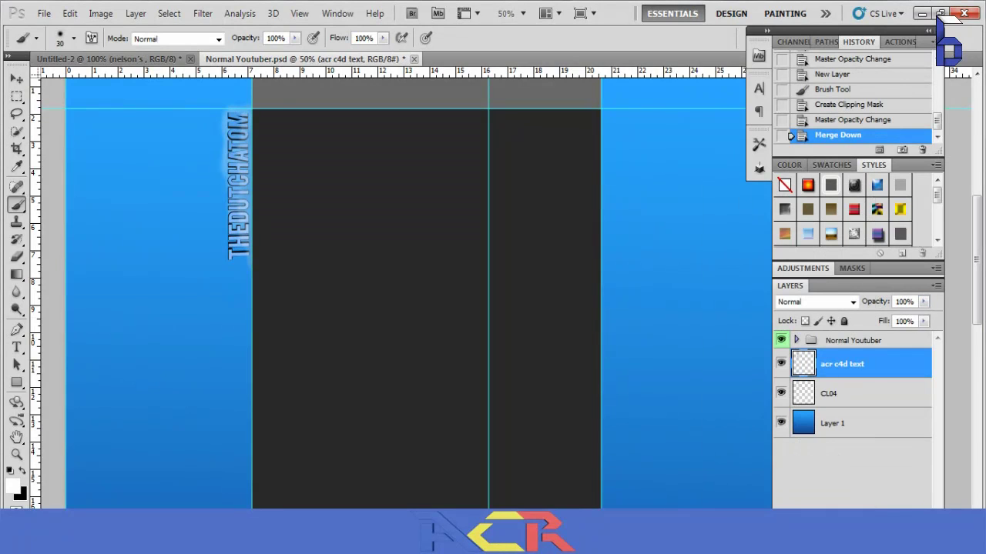
{"action": "scroll", "coordinate": [415, 292], "scroll_direction": "up", "scroll_amount": 3}
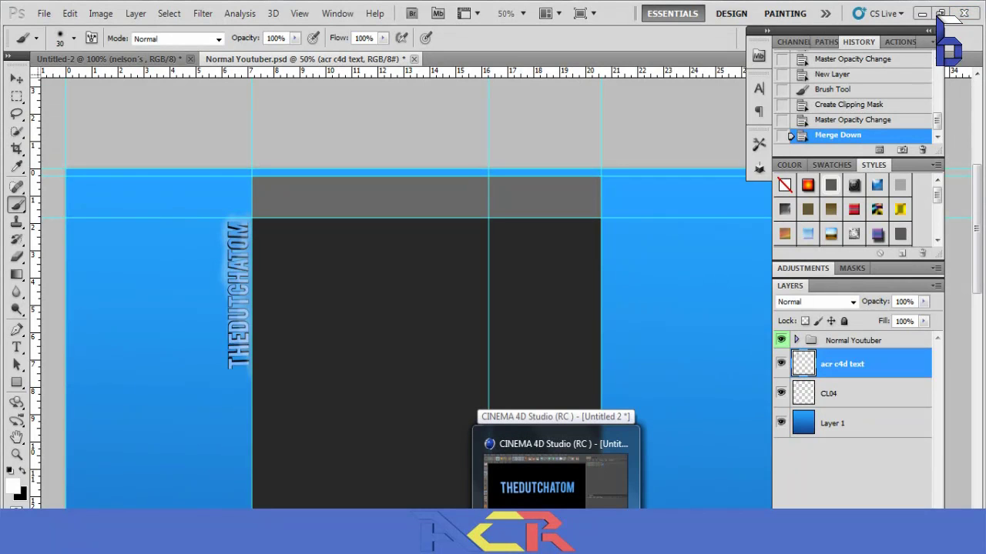
- Change the Cinema 4D MoText text to 'tda'
{"action": "left_click", "coordinate": [554, 481]}
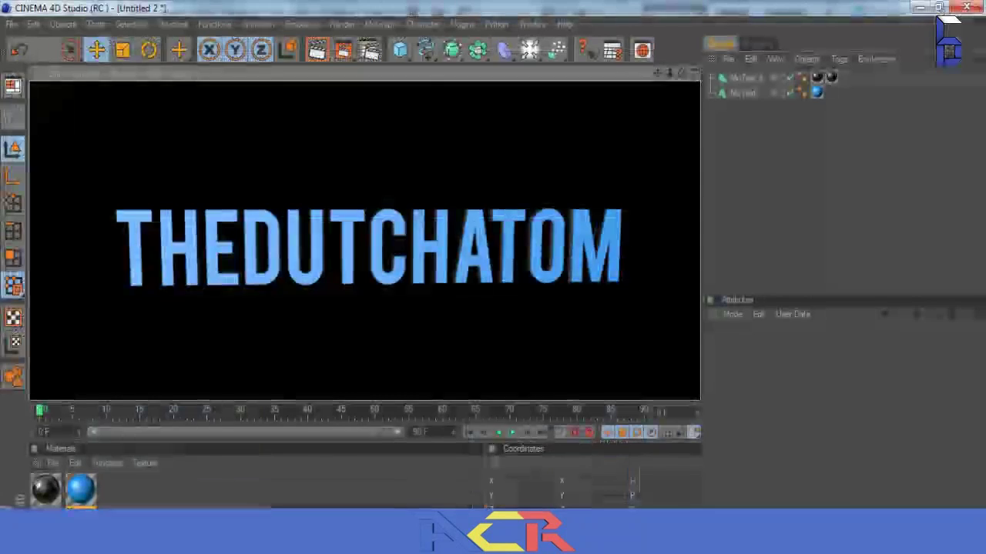
{"action": "left_click", "coordinate": [116, 286]}
{"action": "left_click", "coordinate": [735, 415]}
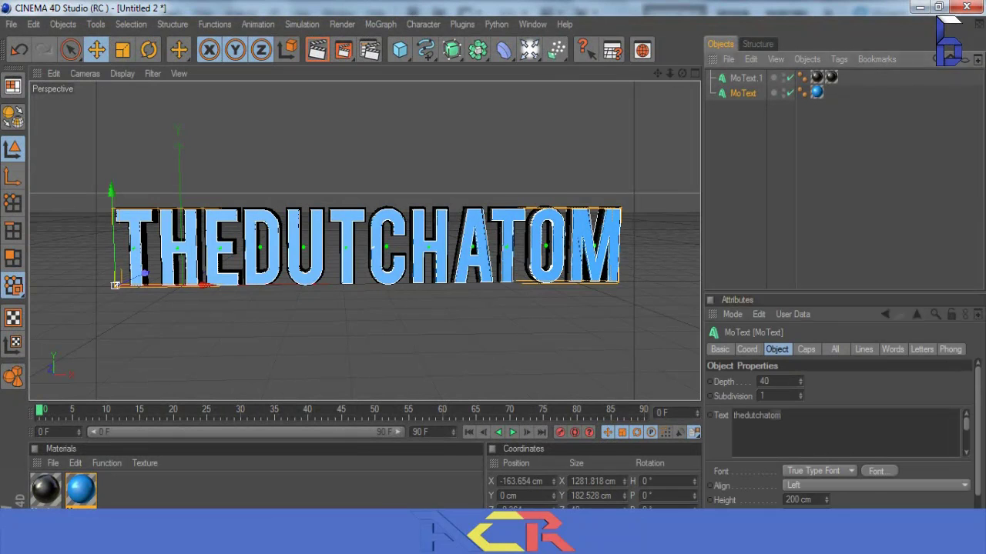
{"action": "key", "text": "Return"}
{"action": "left_click", "coordinate": [745, 78]}
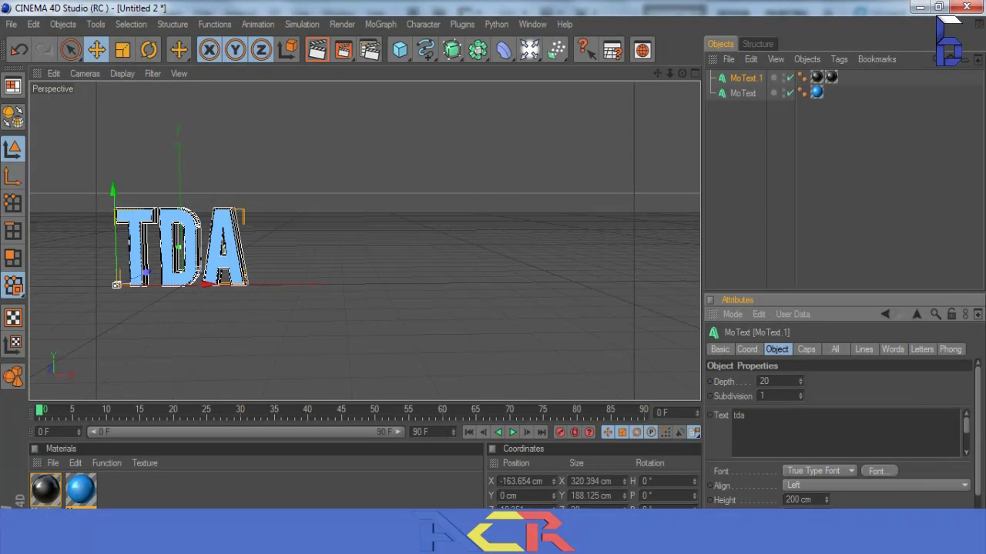
- Centre the TDA text in the view and render it, overwriting the previous image
{"action": "left_click", "coordinate": [315, 286]}
{"action": "scroll", "coordinate": [292, 312], "scroll_direction": "up", "scroll_amount": 3}
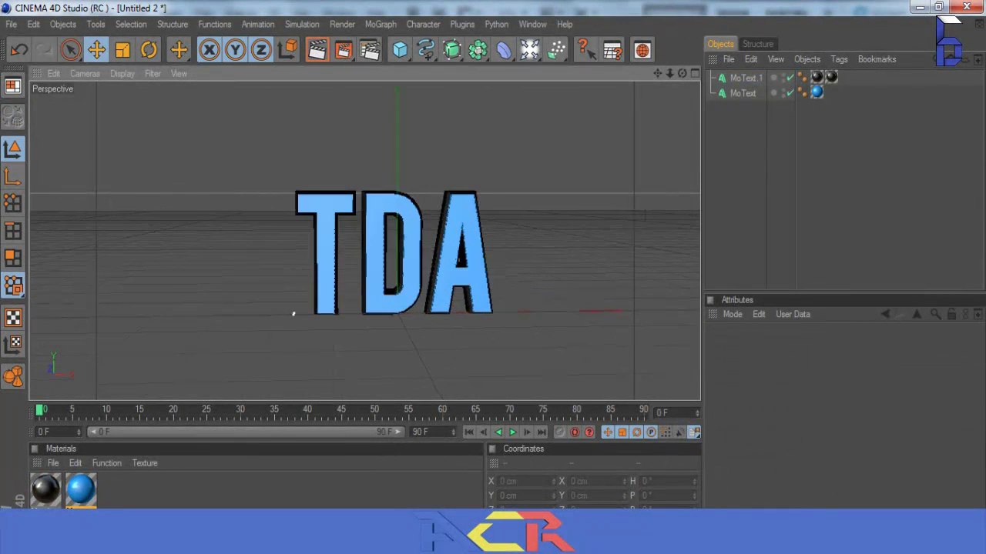
{"action": "left_click_drag", "start_coordinate": [284, 322], "coordinate": [223, 326]}
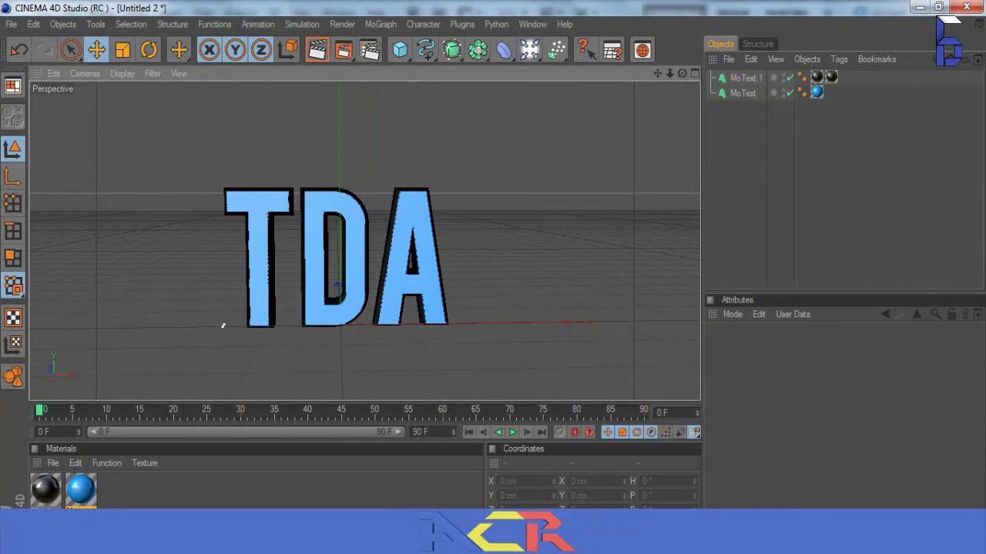
{"action": "key", "text": "shift+r"}
{"action": "key", "text": "Return"}
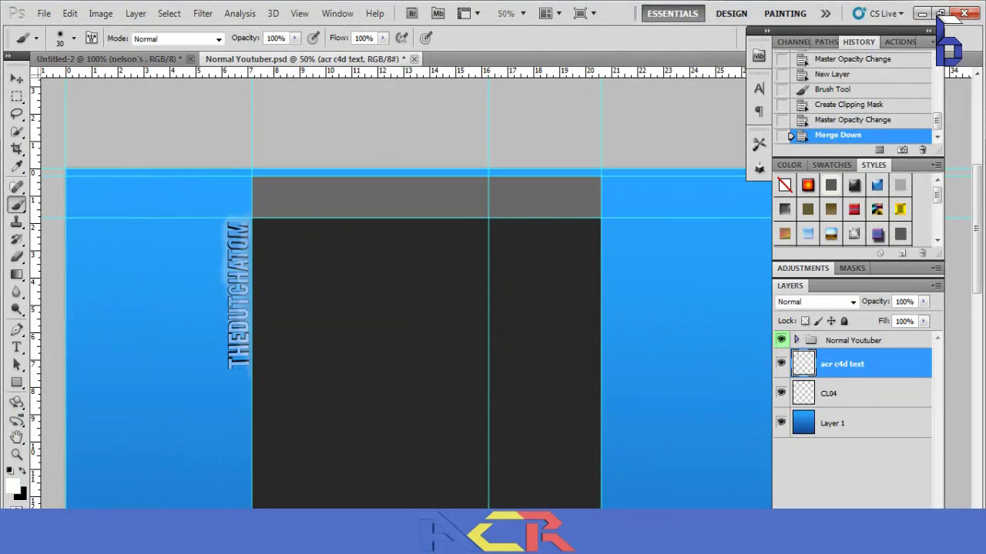
- Place the new TDA render from the Editing Stuff folder on a new layer
{"action": "key", "text": "ctrl+shift+alt+n"}
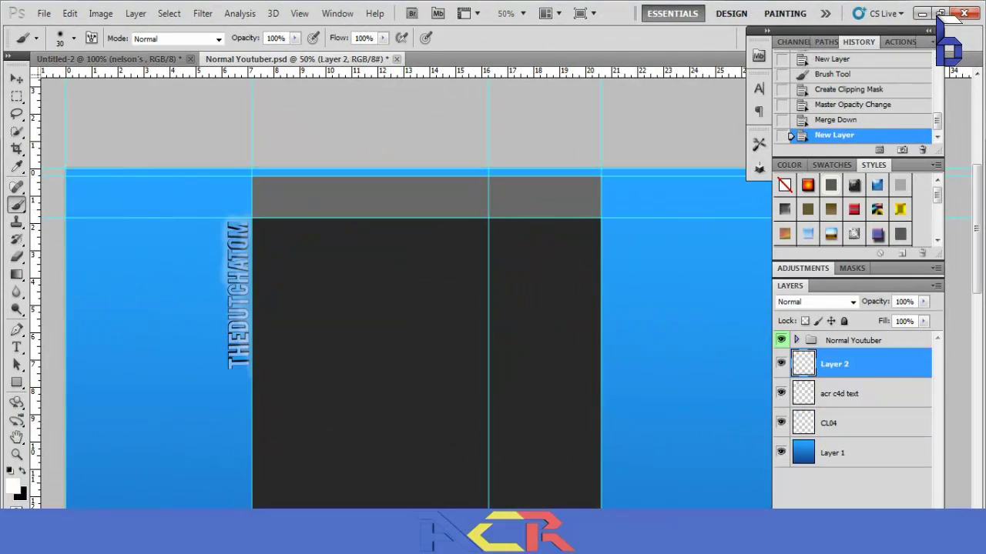
{"action": "key", "text": "alt+f"}
{"action": "key", "text": "l"}
{"action": "scroll", "coordinate": [532, 270], "scroll_direction": "down", "scroll_amount": 3}
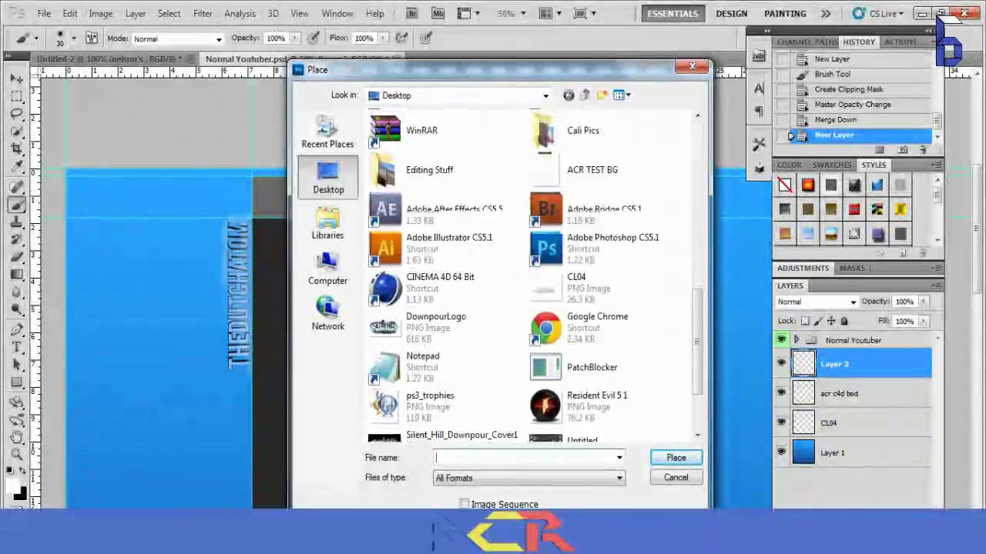
{"action": "double_click", "coordinate": [415, 150]}
{"action": "double_click", "coordinate": [385, 327]}
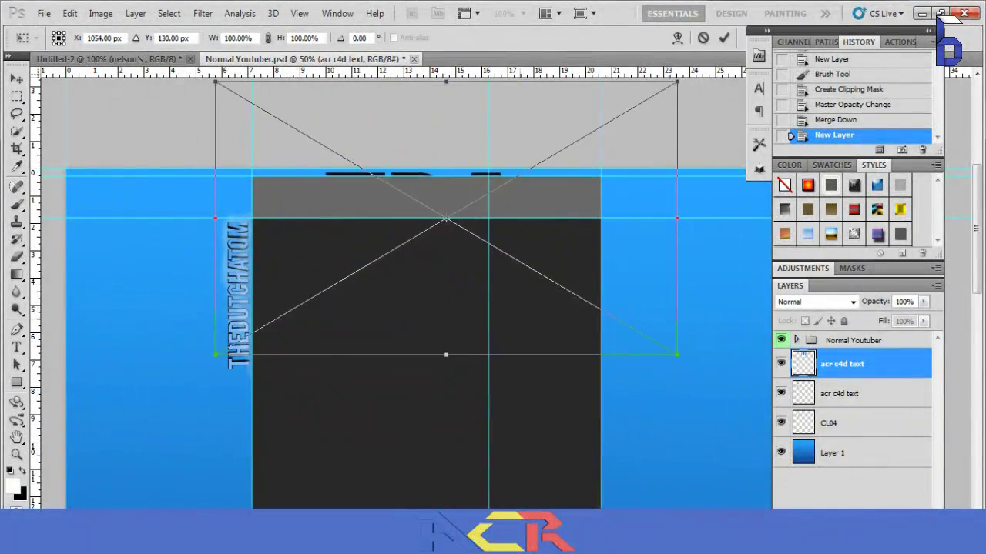
- Shrink TDA, rotate it 45°, position it right of the panel and fade it to 41% opacity
{"action": "left_click_drag", "start_coordinate": [446, 233], "coordinate": [469, 321]}
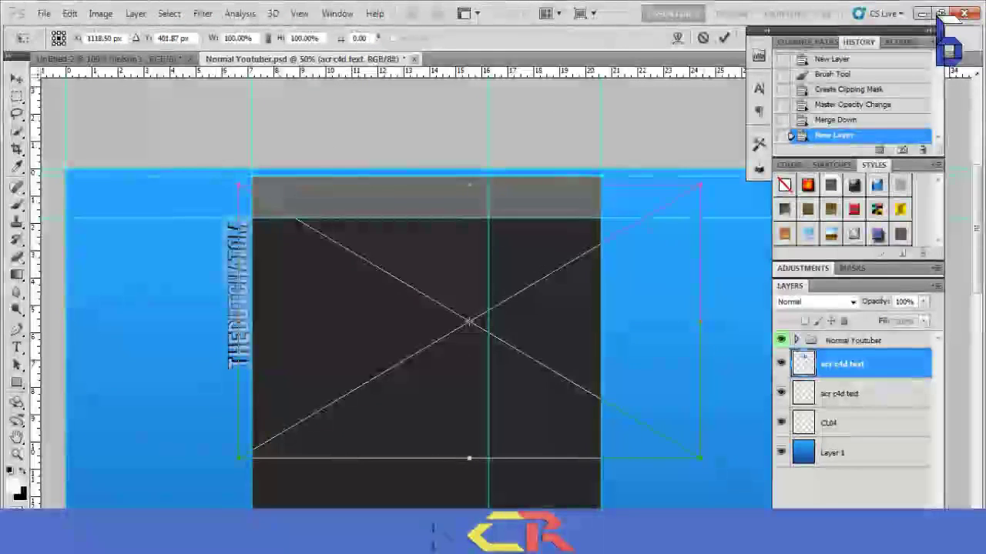
{"action": "left_click_drag", "start_coordinate": [700, 184], "coordinate": [385, 369]}
{"action": "mouse_move", "coordinate": [320, 414]}
{"action": "left_mouse_down"}
{"action": "mouse_move", "coordinate": [462, 390]}
{"action": "mouse_move", "coordinate": [636, 292]}
{"action": "left_mouse_up"}
{"action": "mouse_move", "coordinate": [724, 277]}
{"action": "left_mouse_down"}
{"action": "mouse_move", "coordinate": [716, 304]}
{"action": "mouse_move", "coordinate": [685, 331]}
{"action": "left_mouse_up"}
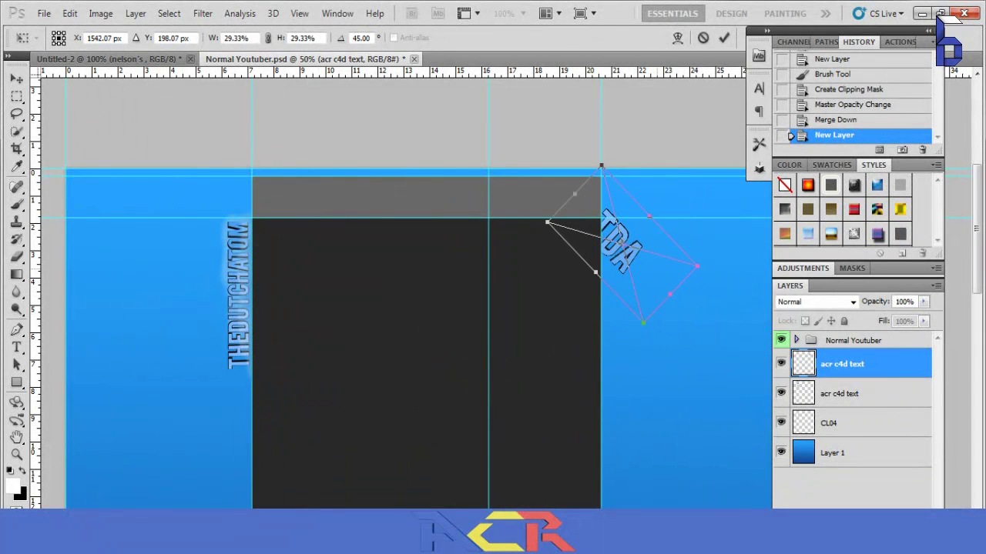
{"action": "key", "text": "Return"}
{"action": "key", "text": "b"}
{"action": "left_click_drag", "start_coordinate": [923, 301], "coordinate": [883, 317]}
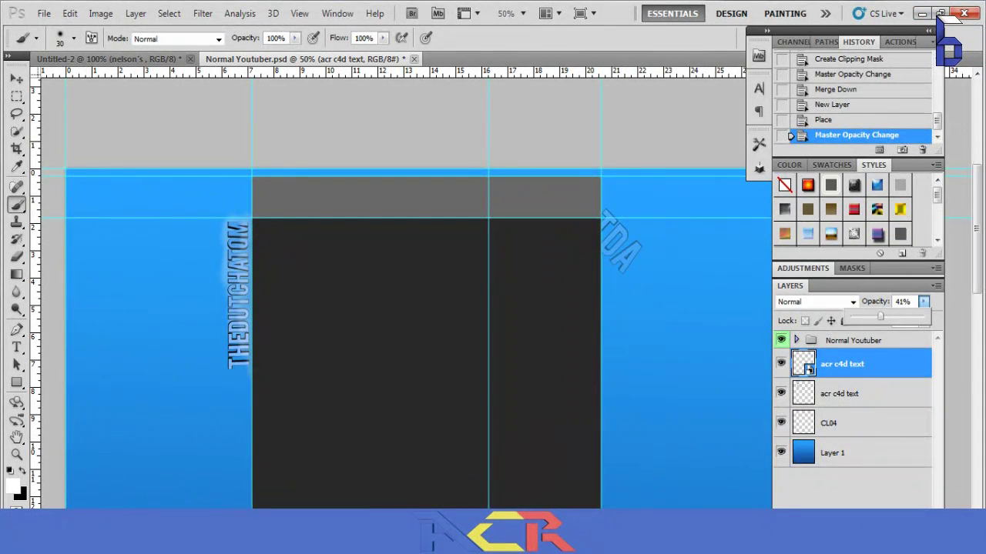
{"action": "key", "text": "alt+f"}
- Create a 100×100 px document filled with a blue gradient
{"action": "key", "text": "Return"}
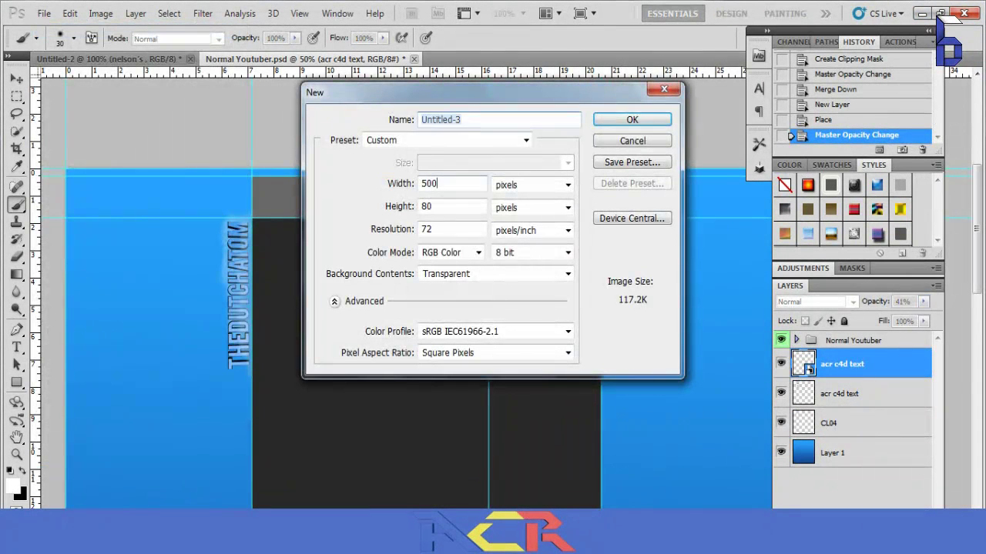
{"action": "type", "text": "100"}
{"action": "key", "text": "Return"}
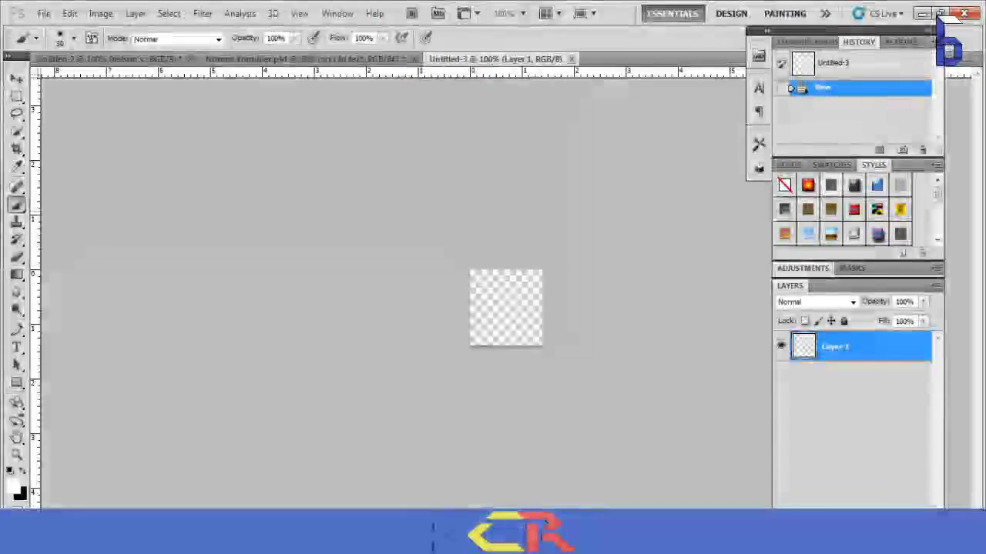
{"action": "key", "text": "g"}
{"action": "left_click_drag", "start_coordinate": [471, 271], "coordinate": [541, 345]}
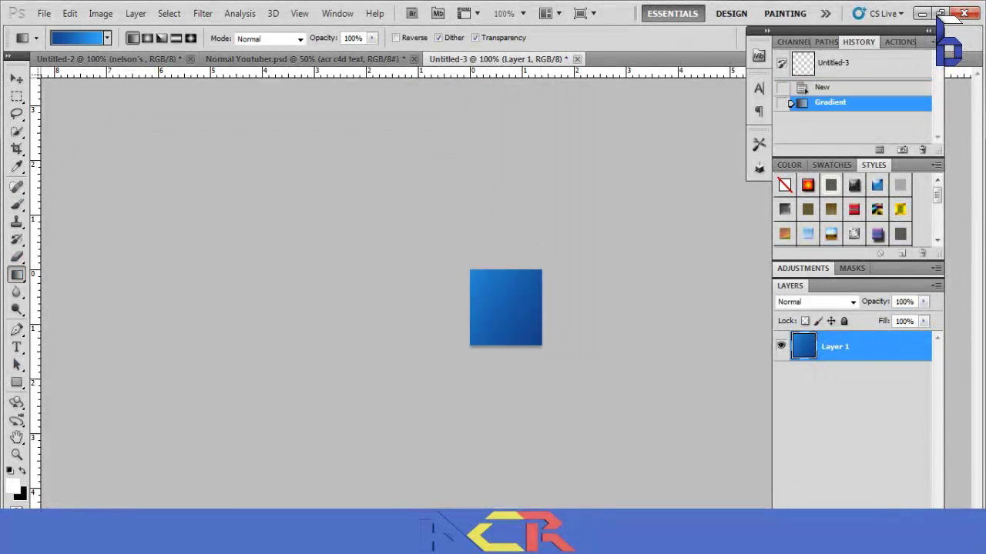
{"action": "left_click_drag", "start_coordinate": [471, 271], "coordinate": [541, 345]}
- Place the TDA render into the avatar on a new layer, nudged slightly up
{"action": "key", "text": "ctrl+shift+alt+n"}
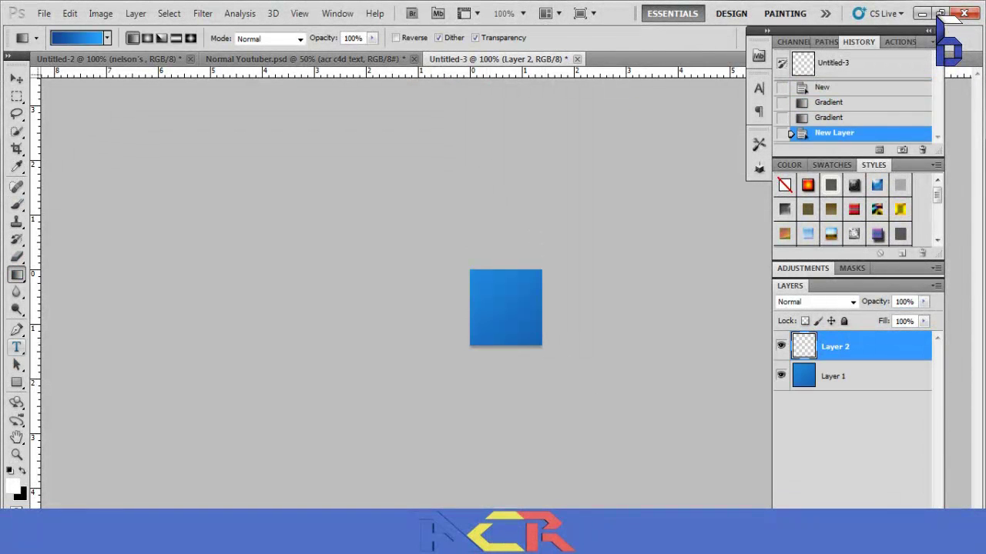
{"action": "key", "text": "alt+f"}
{"action": "key", "text": "Return"}
{"action": "key", "text": "Return"}
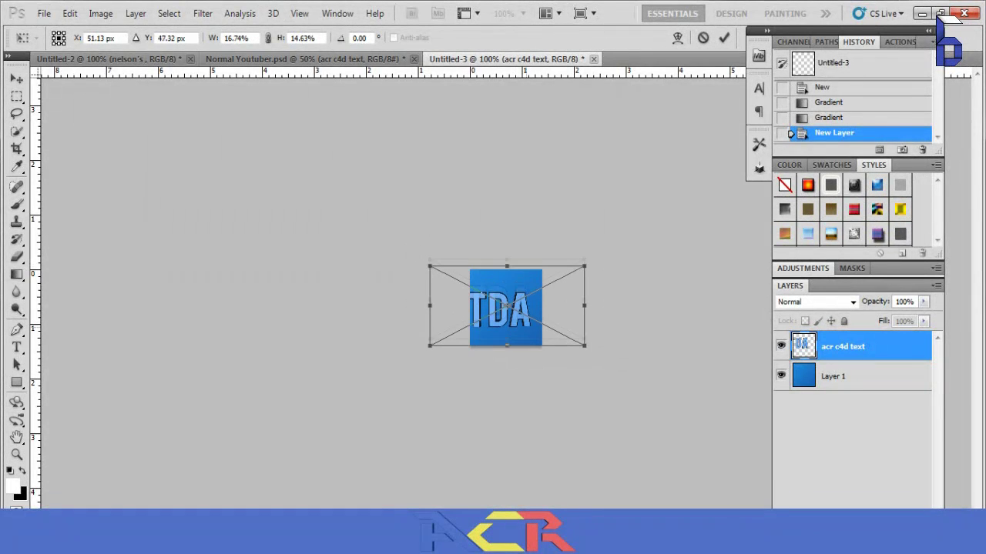
{"action": "key", "text": "Up"}
{"action": "key", "text": "Up"}
{"action": "key", "text": "Up"}
{"action": "key", "text": "Return"}
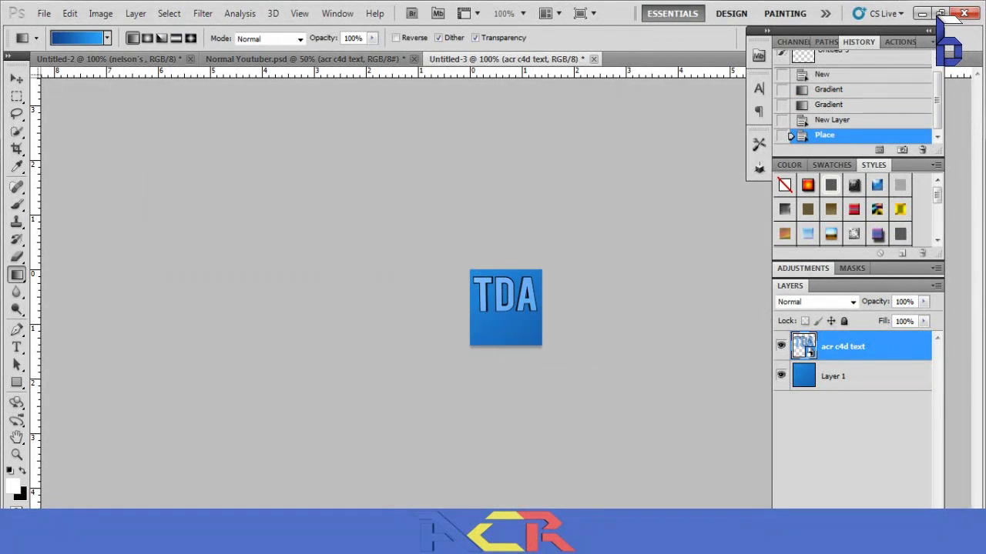
- Place the THEDUTCHATOM render beneath, fade it to 61% and stretch it to fit
{"action": "key", "text": "ctrl+shift+alt+n"}
{"action": "left_click", "coordinate": [44, 13]}
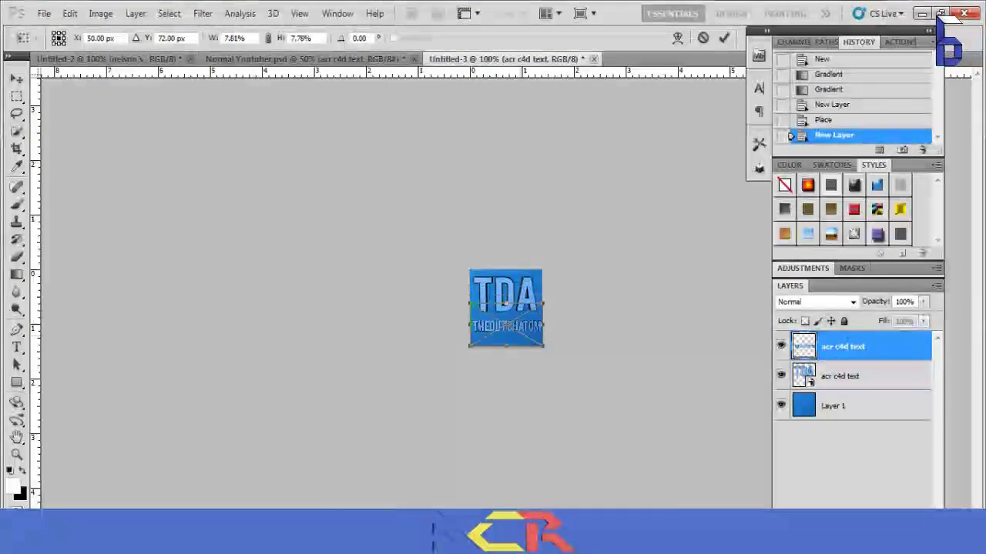
{"action": "key", "text": "Return"}
{"action": "left_click_drag", "start_coordinate": [923, 317], "coordinate": [906, 316]}
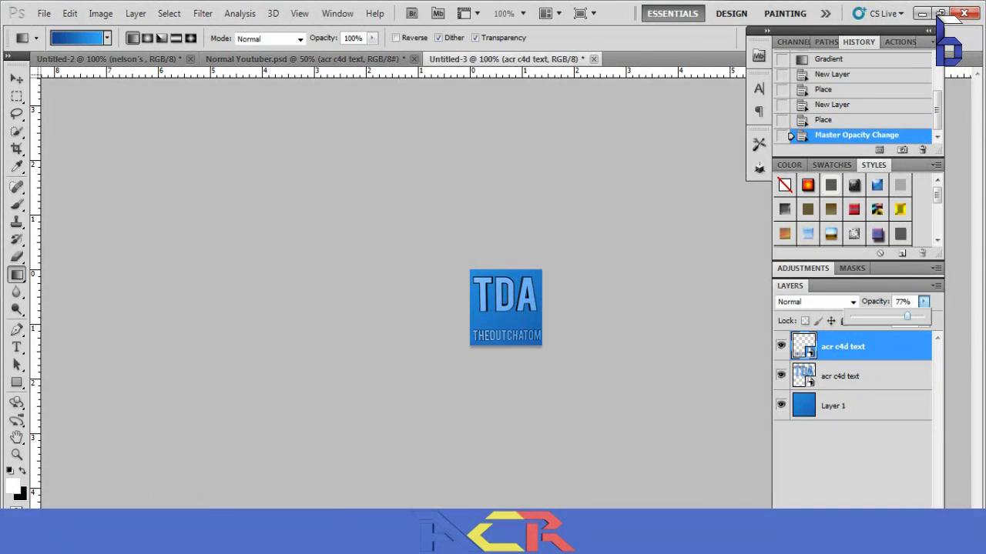
{"action": "key", "text": "ctrl+t"}
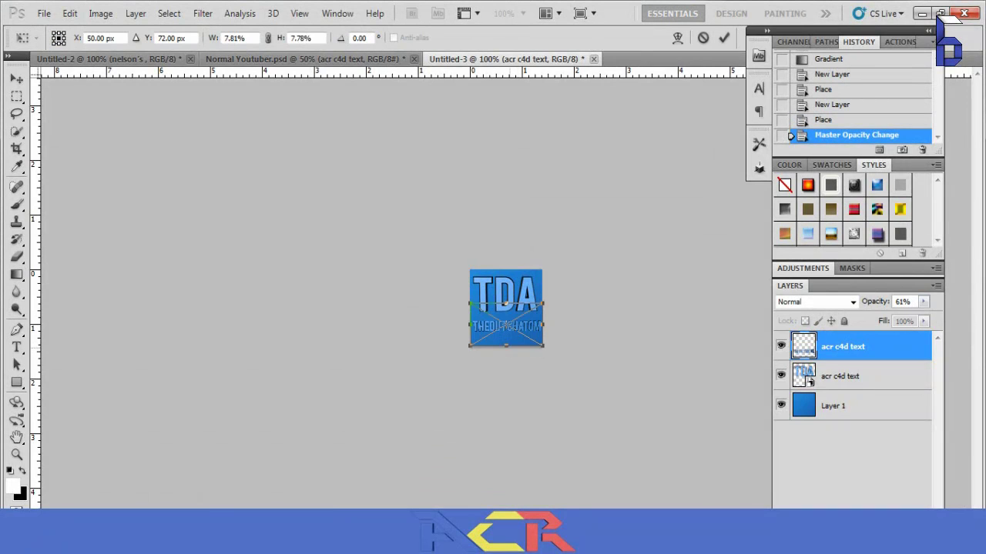
{"action": "key", "text": "Return"}
{"action": "key", "text": "ctrl+t"}
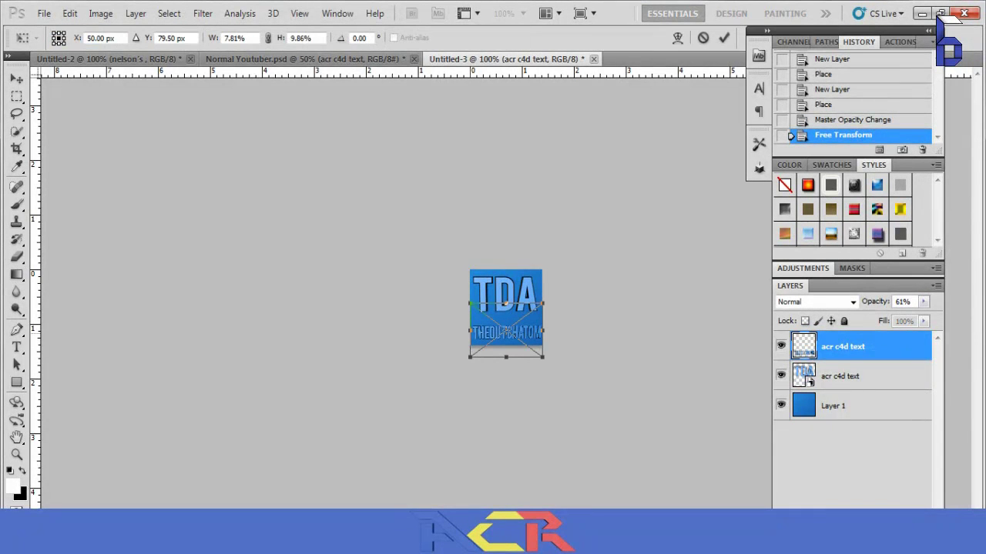
{"action": "key", "text": "Return"}
{"action": "key", "text": "g"}
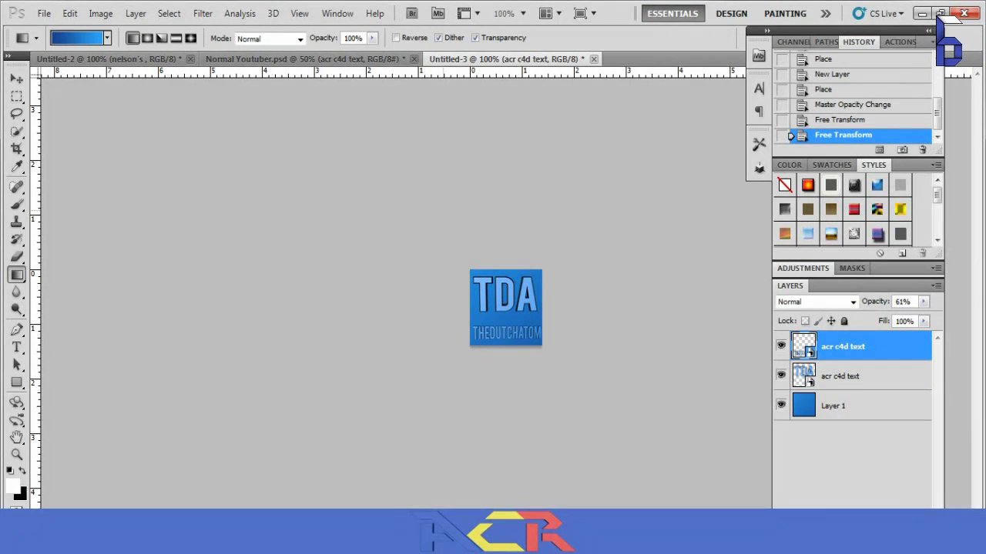
- Type 'Designed by ACR' right of the dark panel in an urban calligraphy font at 66 pt
{"action": "key", "text": "ctrl+shift+Tab"}
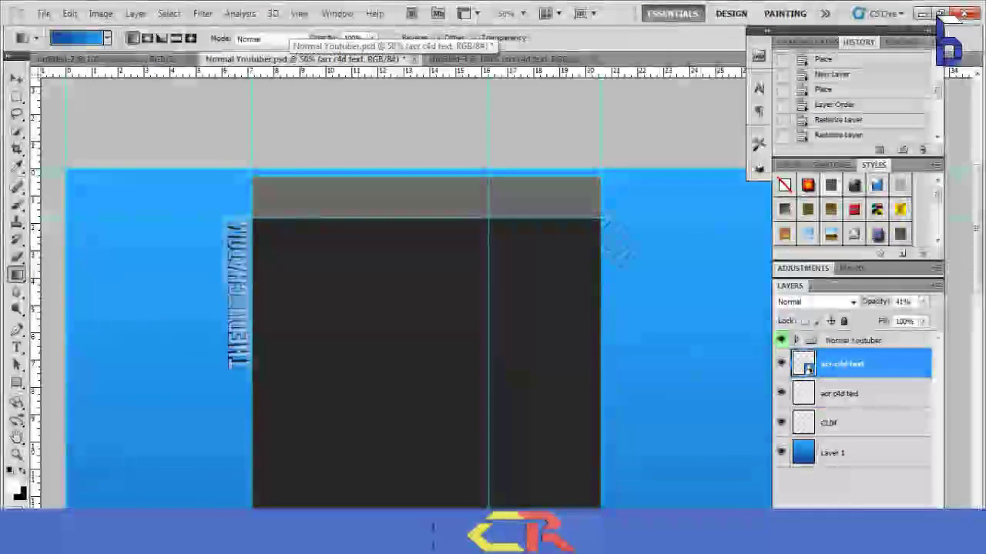
{"action": "key", "text": "t"}
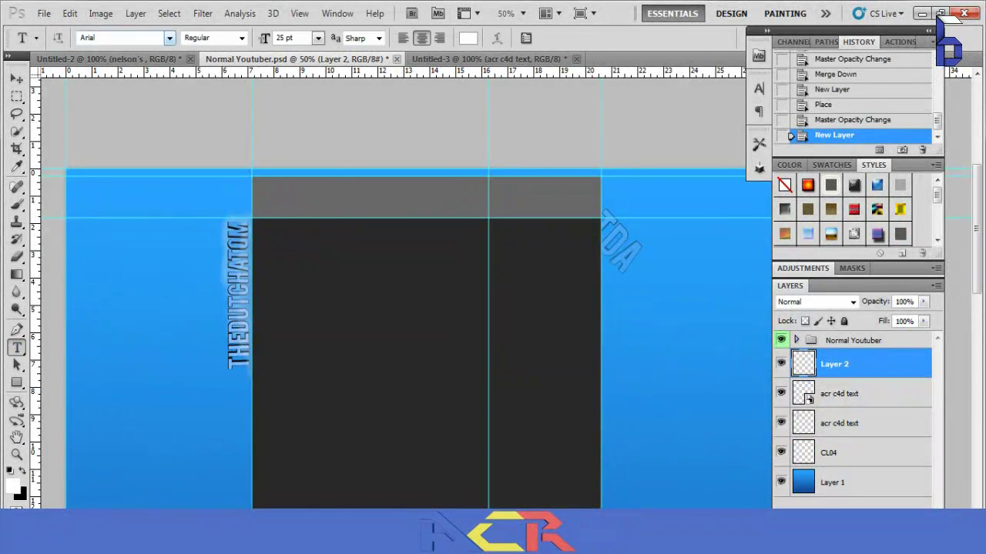
{"action": "left_click", "coordinate": [170, 37]}
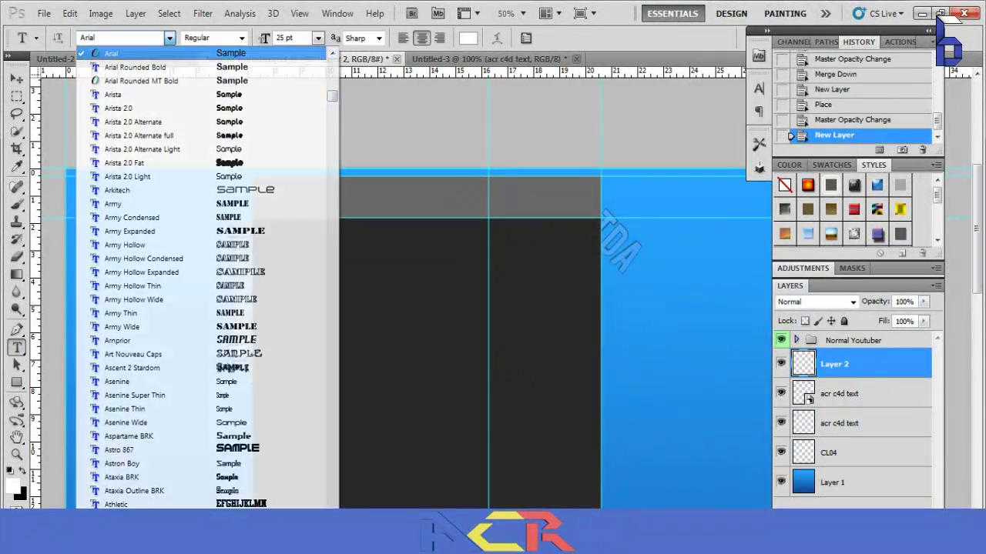
{"action": "left_click", "coordinate": [631, 331]}
{"action": "type", "text": "Designed by ACR"}
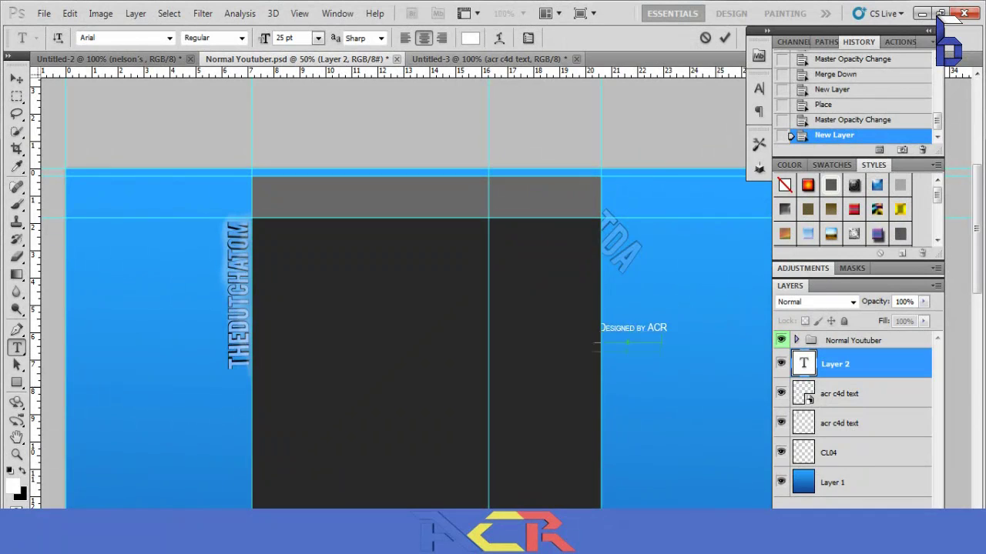
{"action": "left_click", "coordinate": [169, 38]}
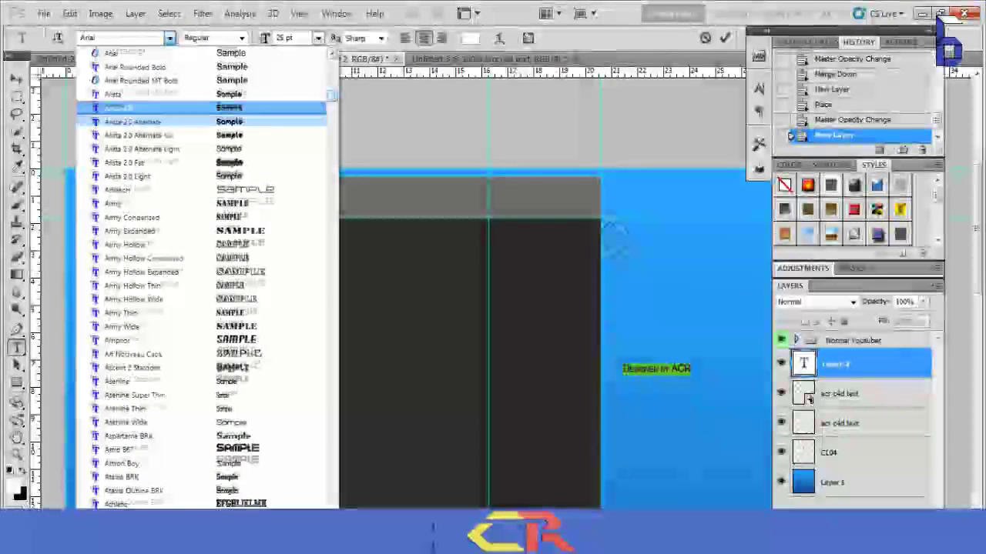
{"action": "scroll", "coordinate": [170, 38], "scroll_direction": "up", "scroll_amount": 10}
{"action": "left_click", "coordinate": [150, 94]}
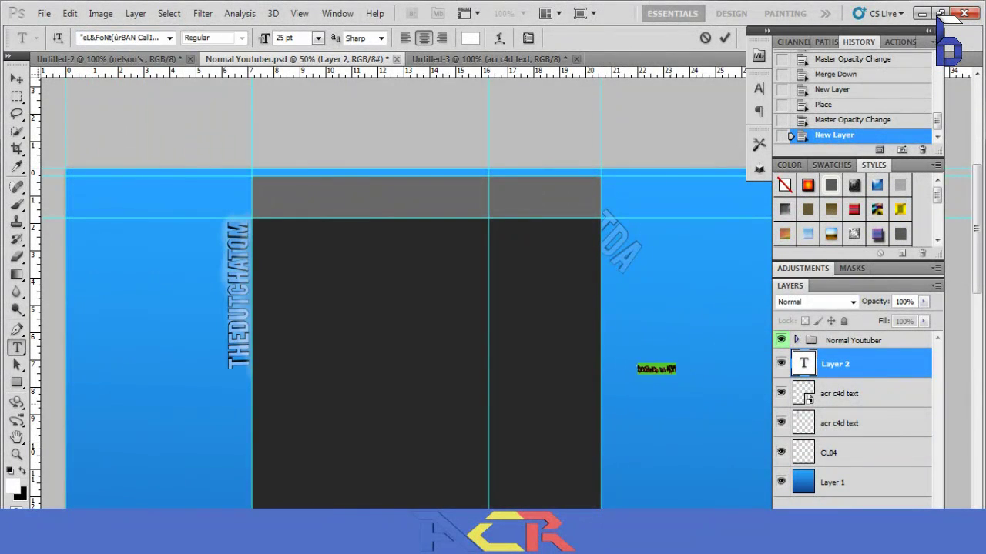
{"action": "mouse_move", "coordinate": [265, 37]}
{"action": "left_mouse_down"}
{"action": "mouse_move", "coordinate": [369, 38]}
{"action": "mouse_move", "coordinate": [339, 38]}
{"action": "left_mouse_up"}
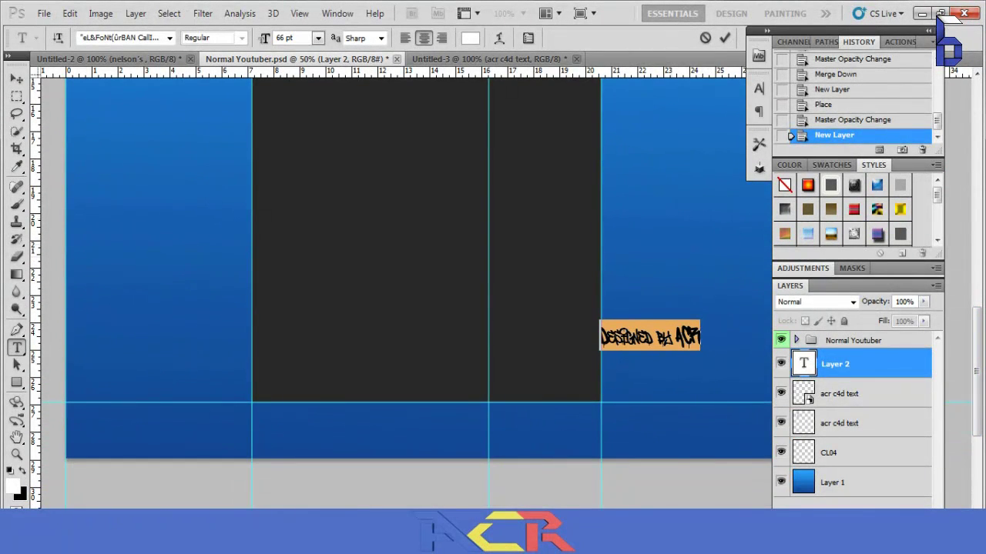
- Rotate the credit 90° and move it beside the dark panel's right edge
{"action": "left_click", "coordinate": [724, 37]}
{"action": "key", "text": "ctrl+t"}
{"action": "left_click_drag", "start_coordinate": [705, 355], "coordinate": [689, 371]}
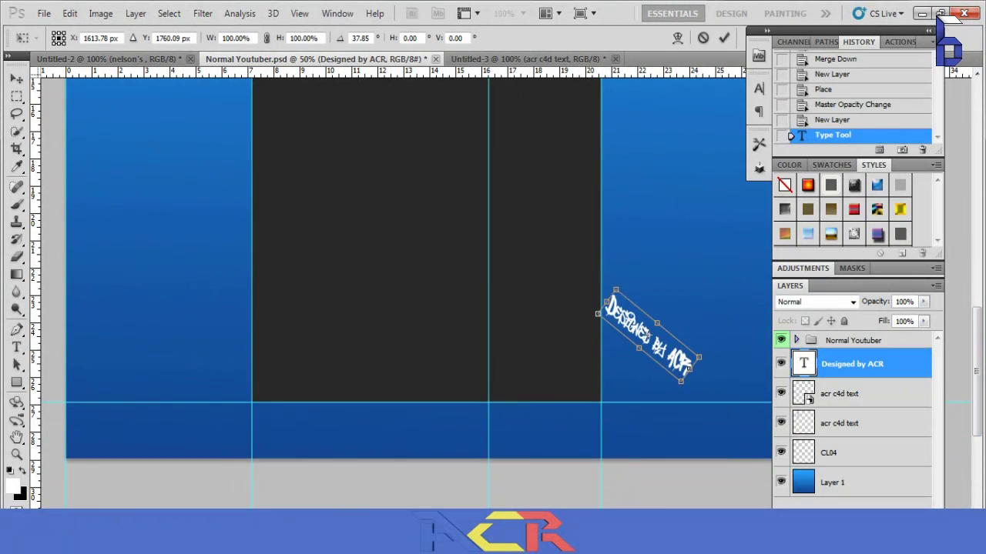
{"action": "left_click", "coordinate": [359, 38]}
{"action": "type", "text": "90"}
{"action": "left_click_drag", "start_coordinate": [671, 339], "coordinate": [639, 351]}
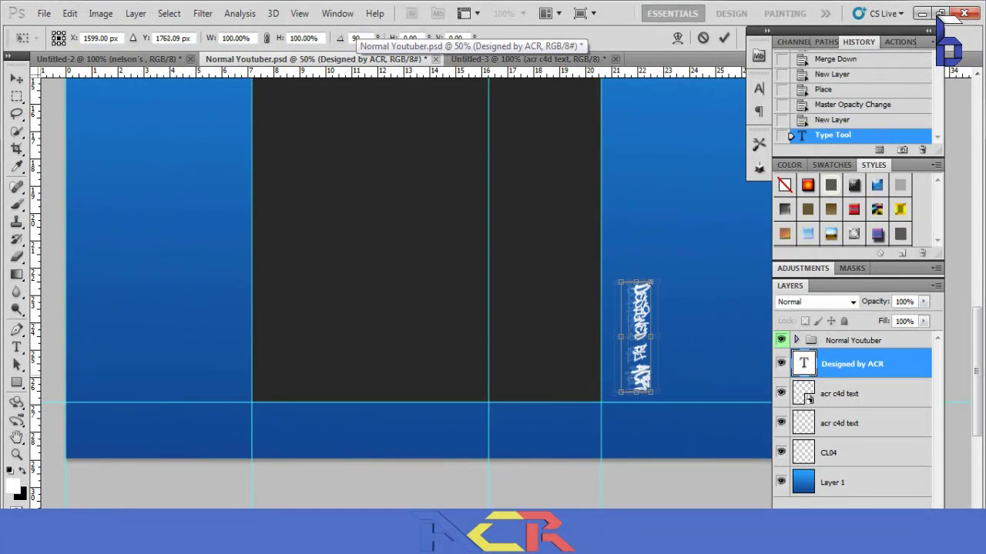
{"action": "key", "text": "Return"}
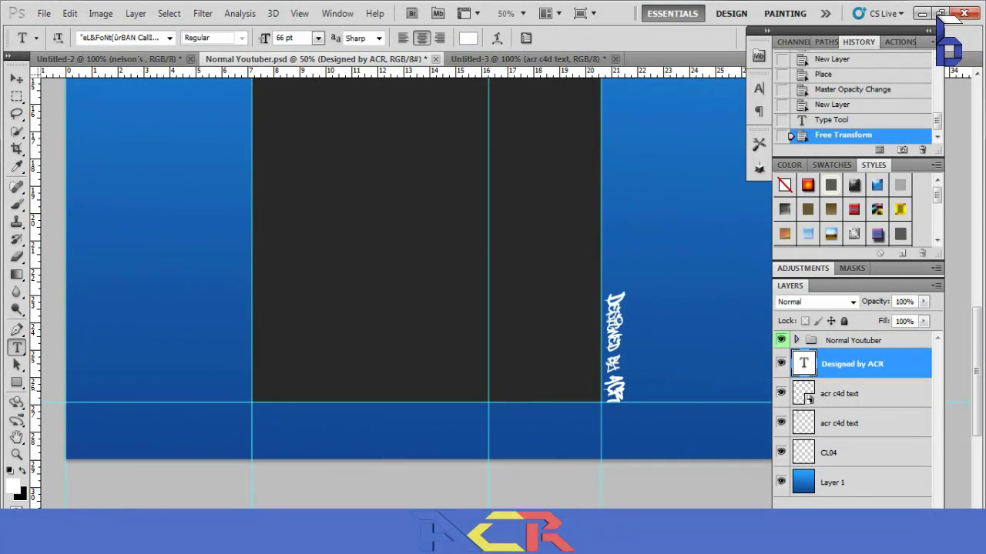
- Recolour the 'Designed by ACR' text black
{"action": "double_click", "coordinate": [803, 364]}
{"action": "left_click", "coordinate": [470, 38]}
{"action": "left_click", "coordinate": [208, 477]}
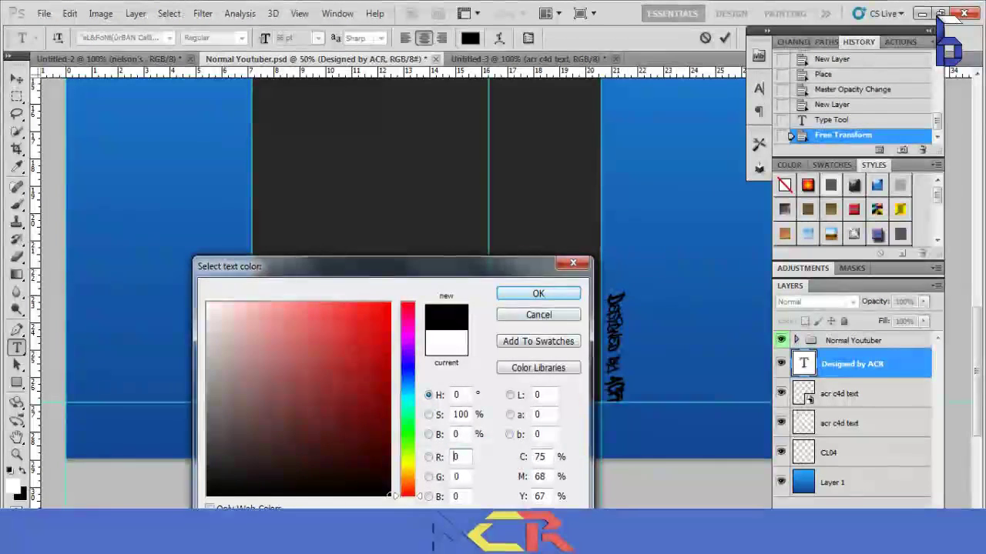
{"action": "left_click", "coordinate": [583, 293]}
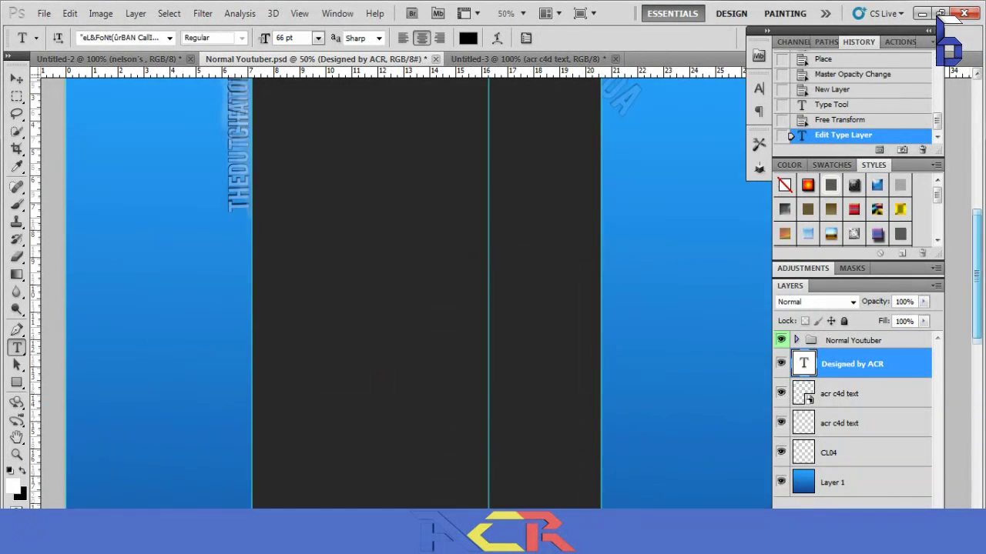